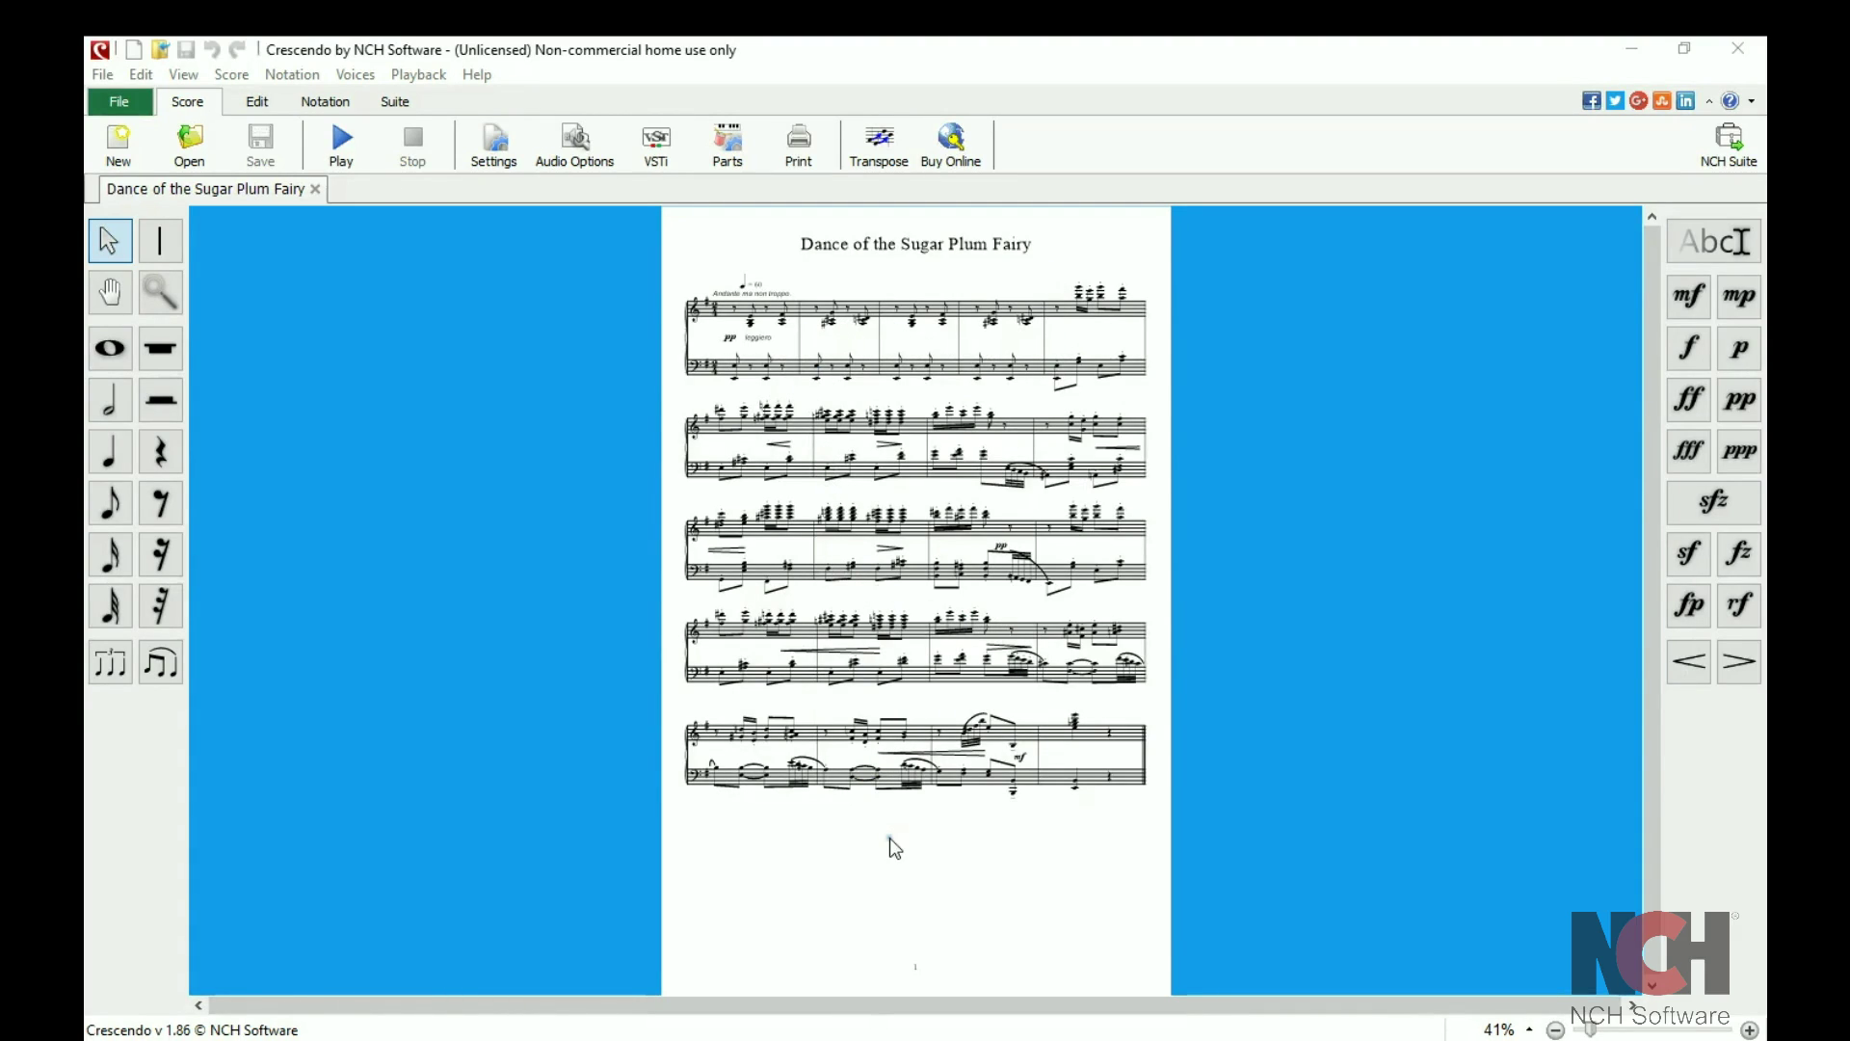
Step: Create a new blank score and zoom the page to about 148%
click(123, 146)
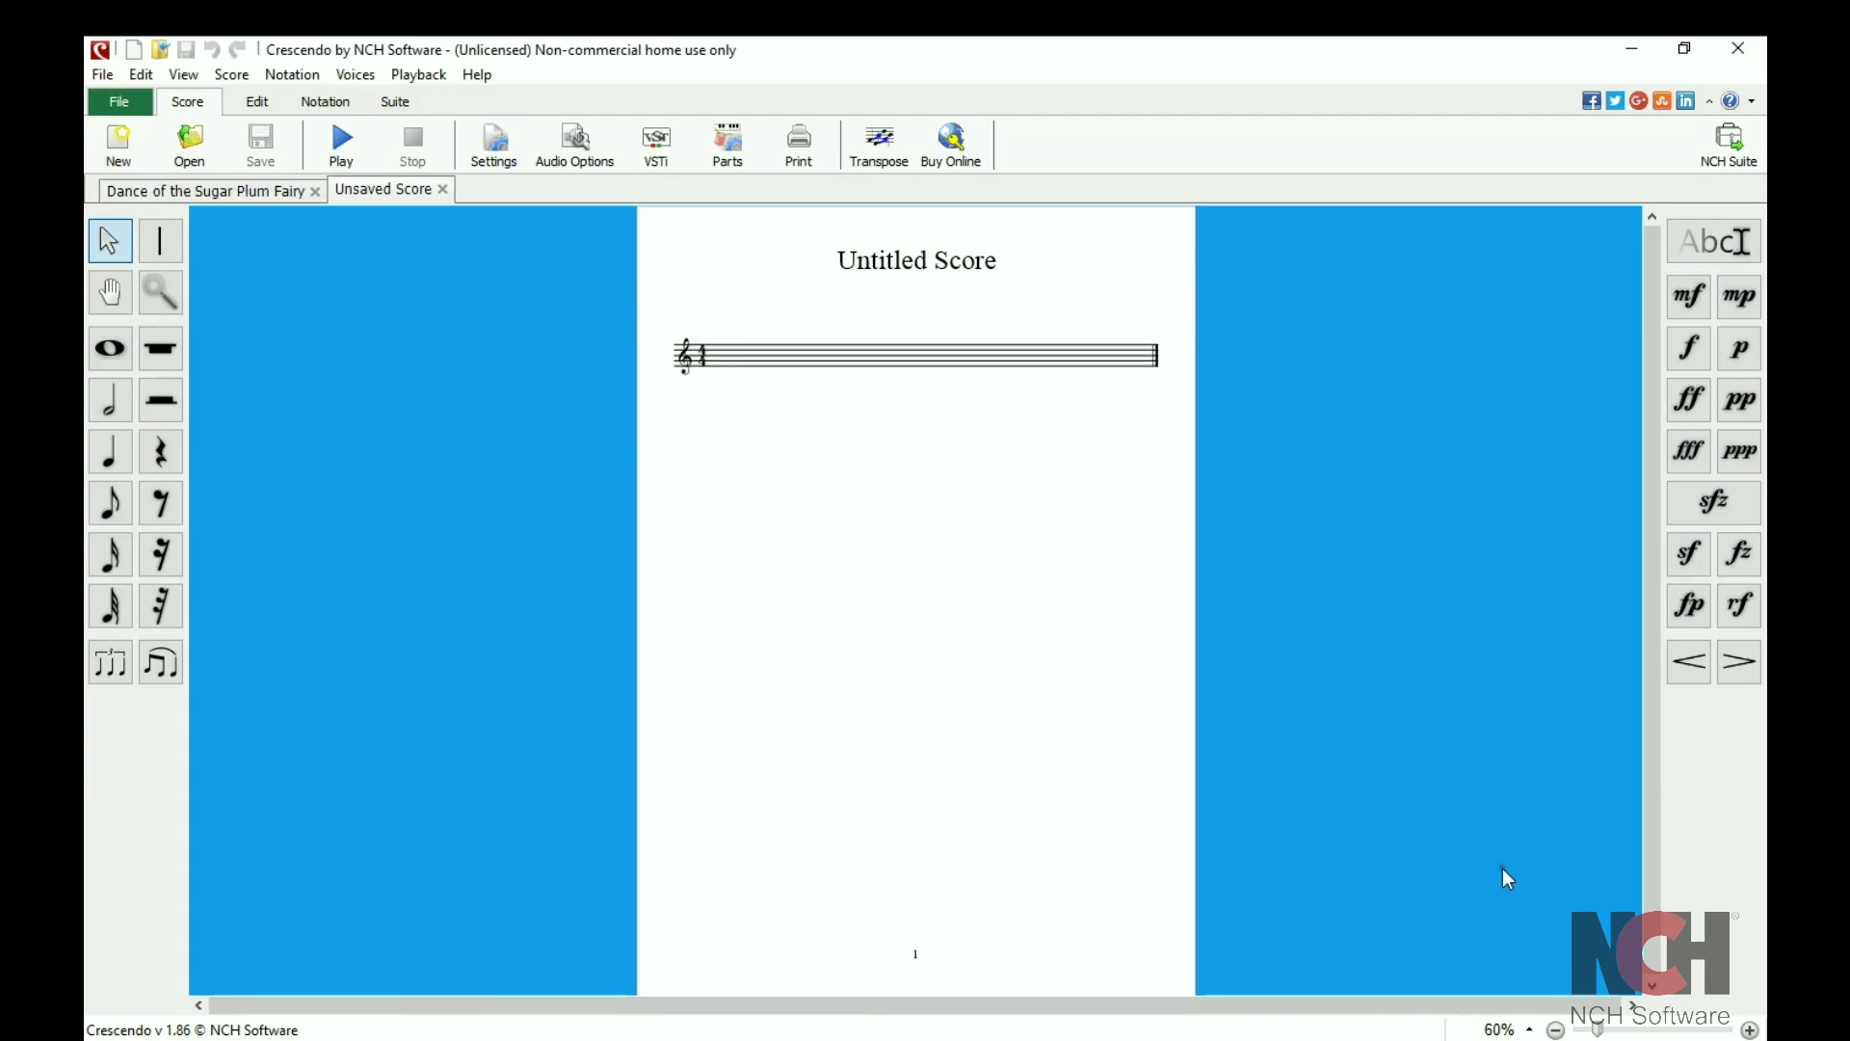
drag(1598, 1029, 1615, 1029)
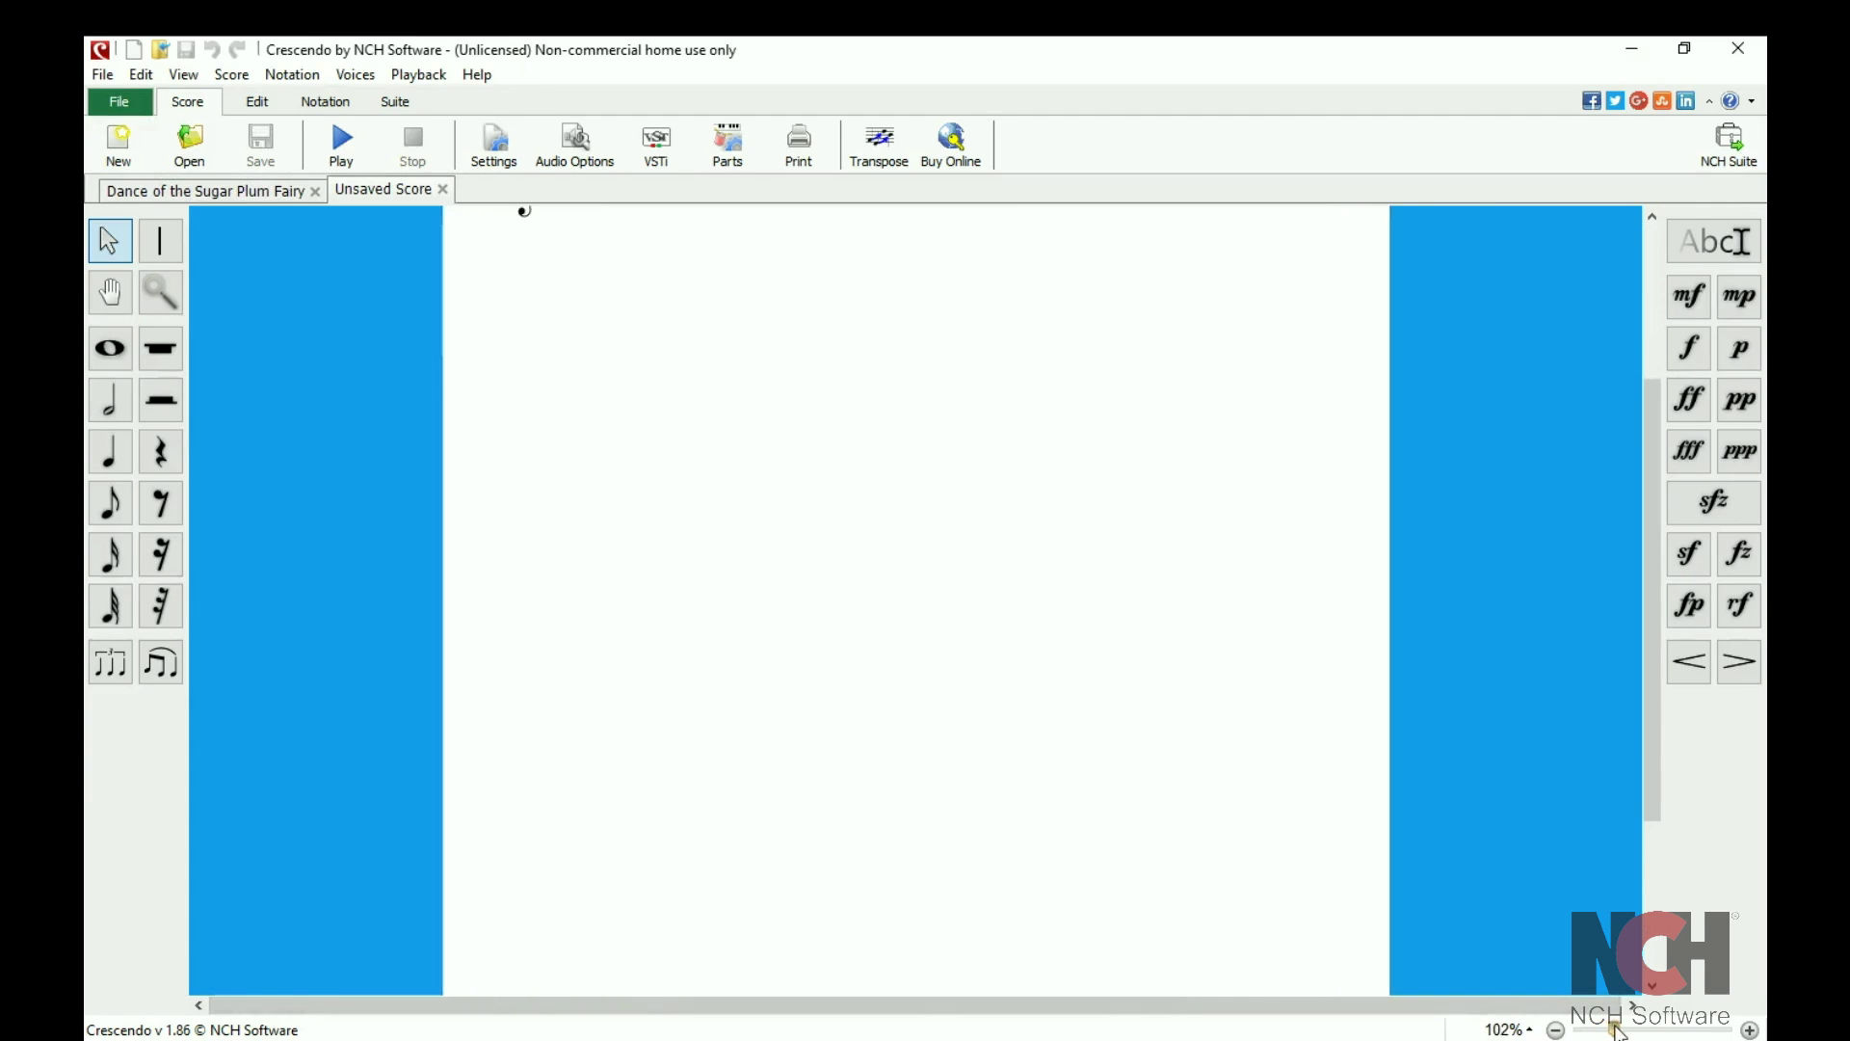
drag(1615, 1028, 1631, 1027)
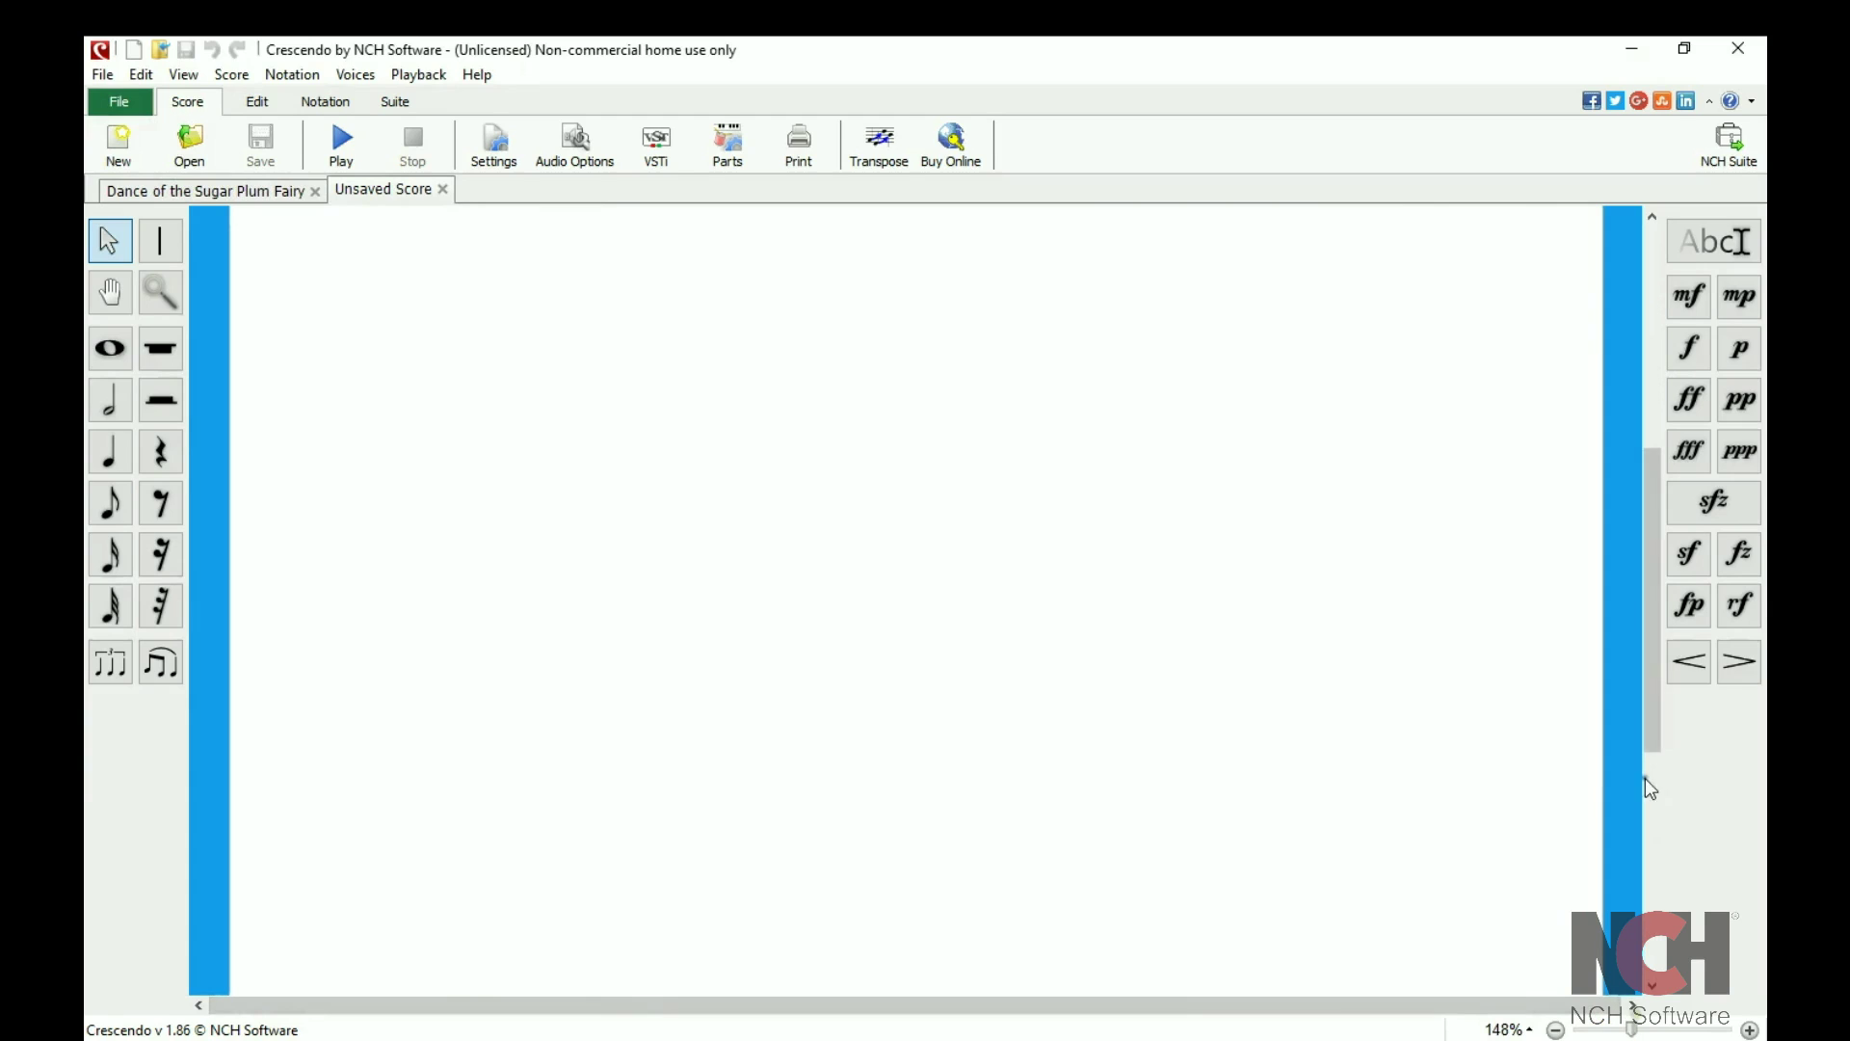
drag(1649, 745, 1623, 495)
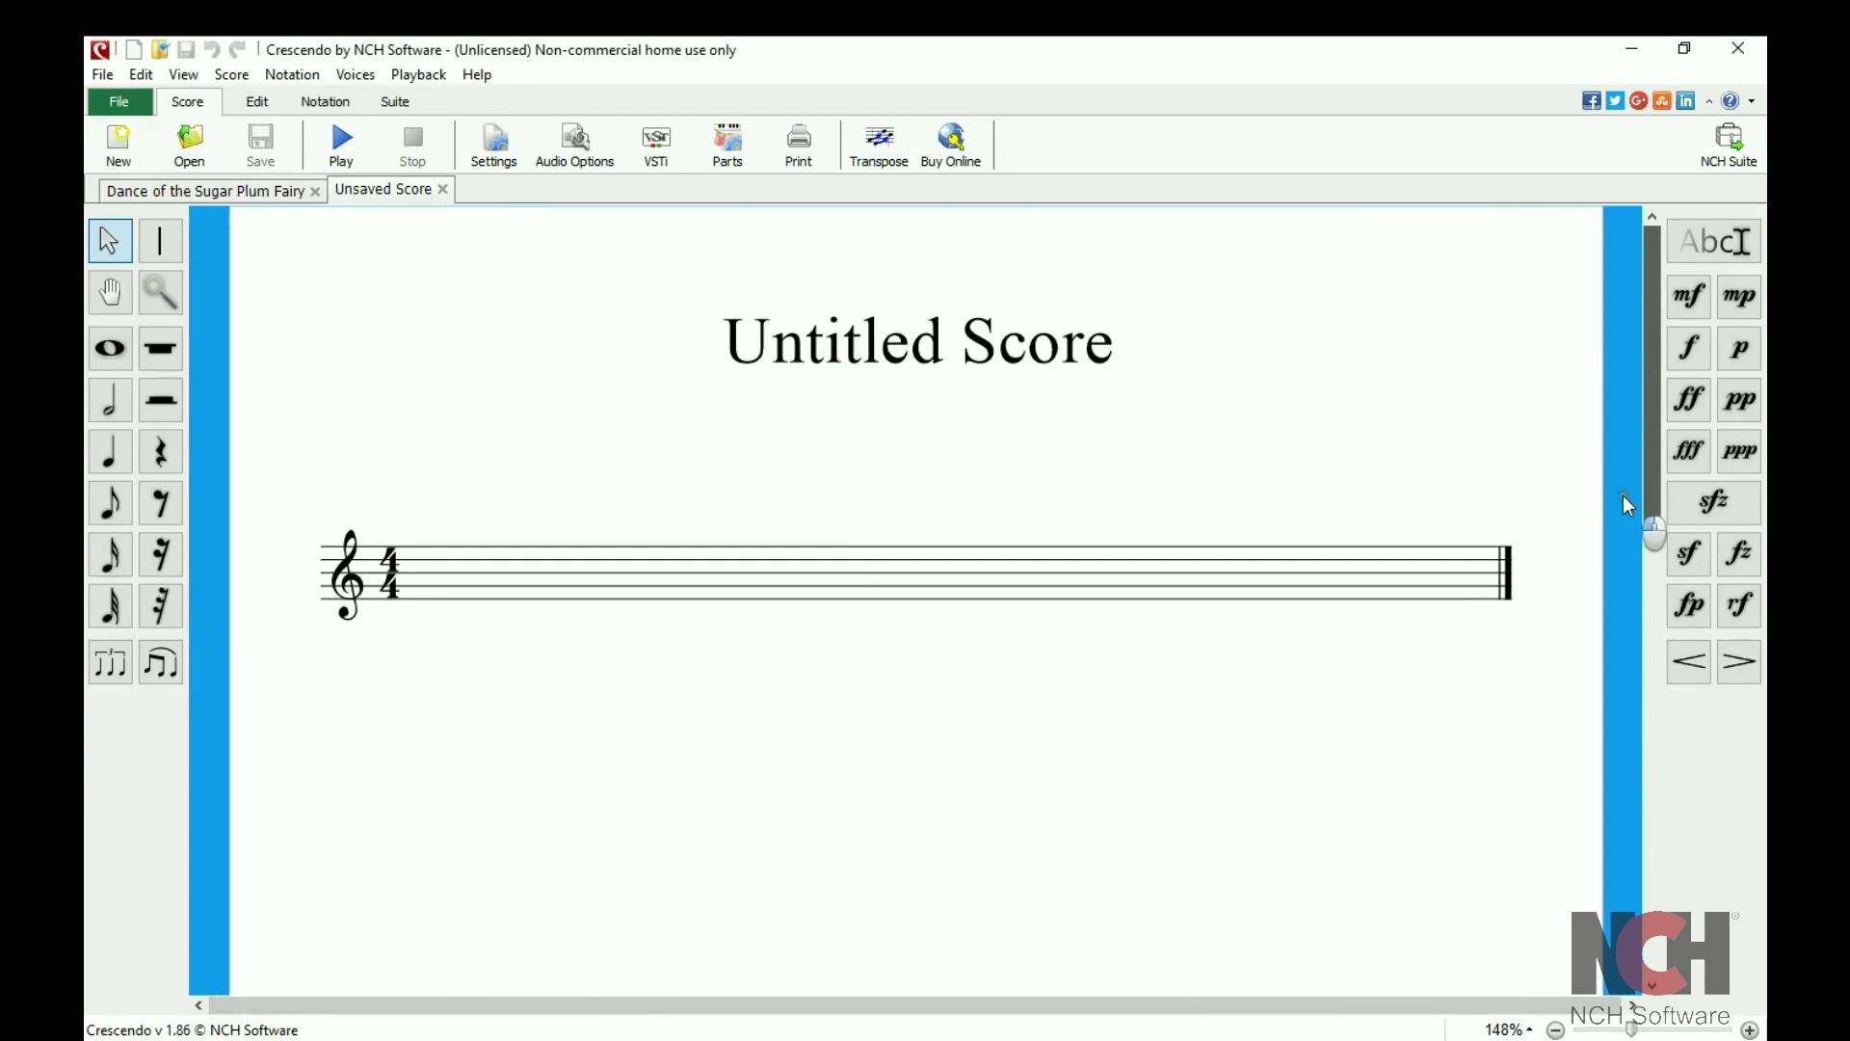
Step: Switch the clef to bass and back to treble, then set 3/4 time
right_click(367, 586)
mouse_move(435, 597)
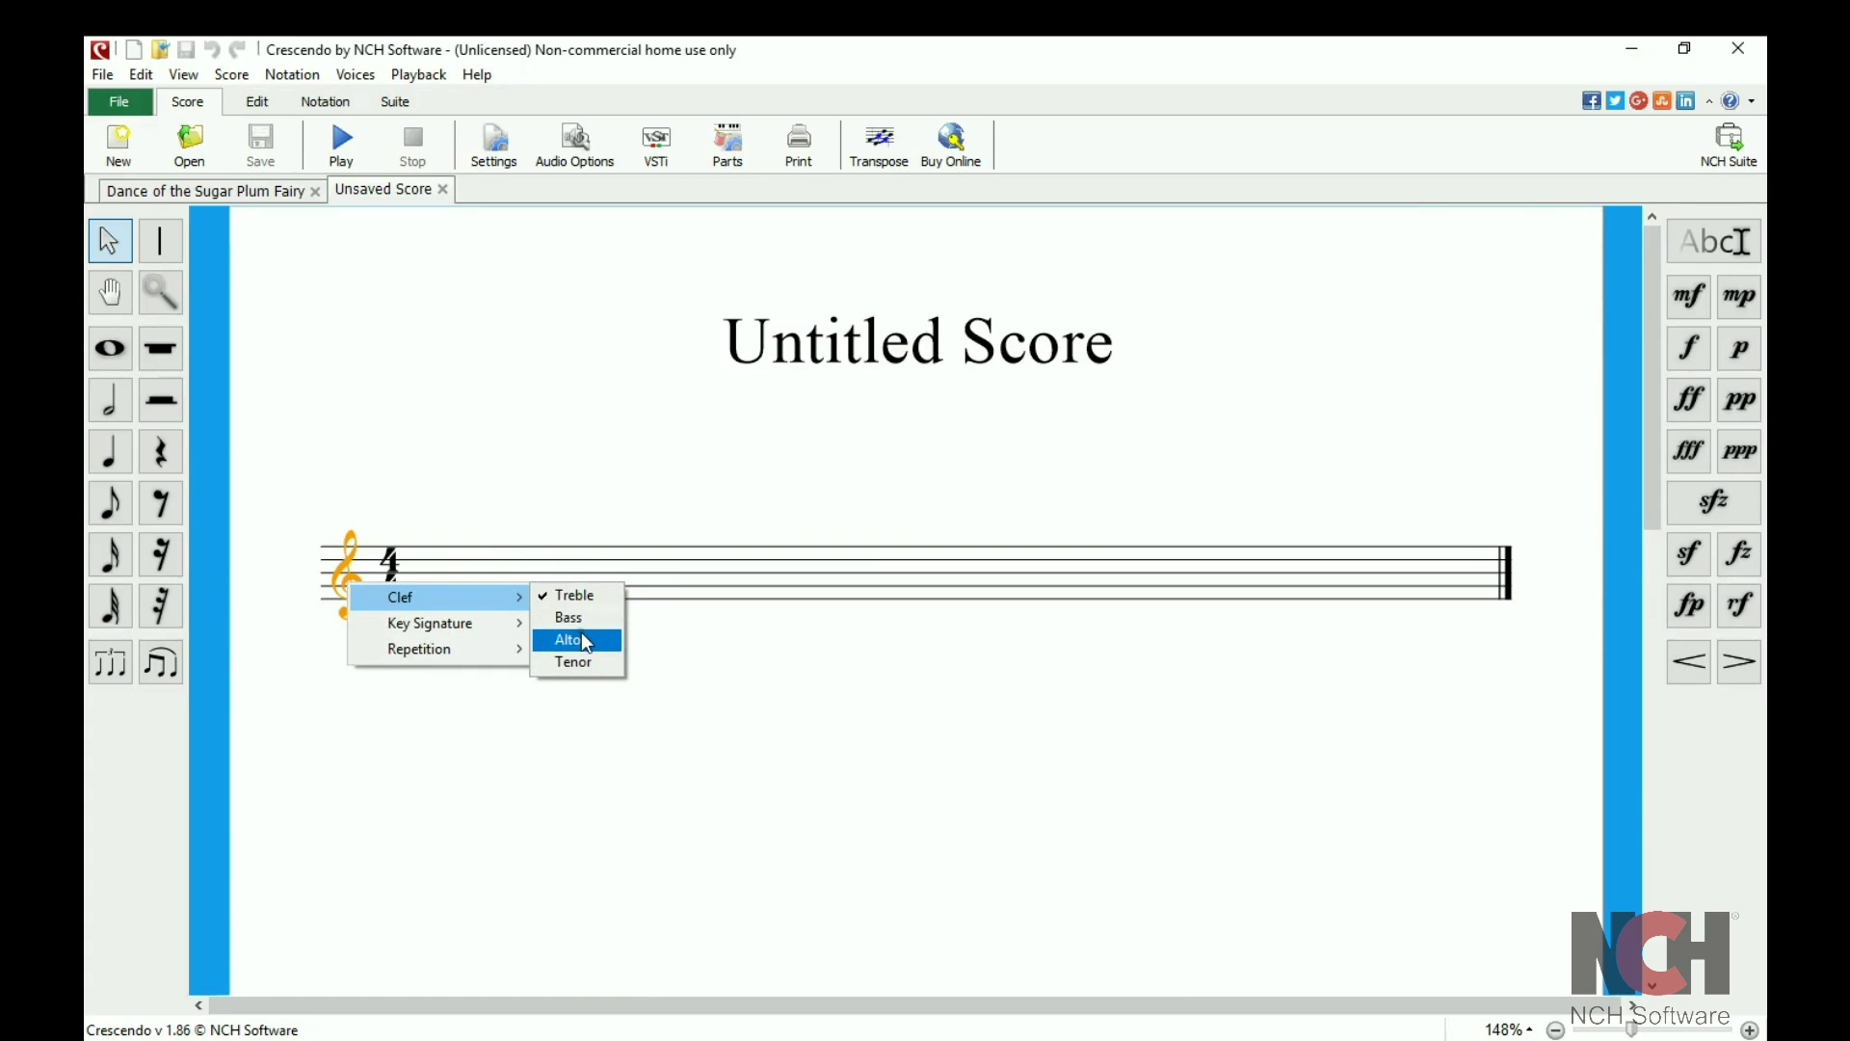
click(583, 617)
right_click(346, 565)
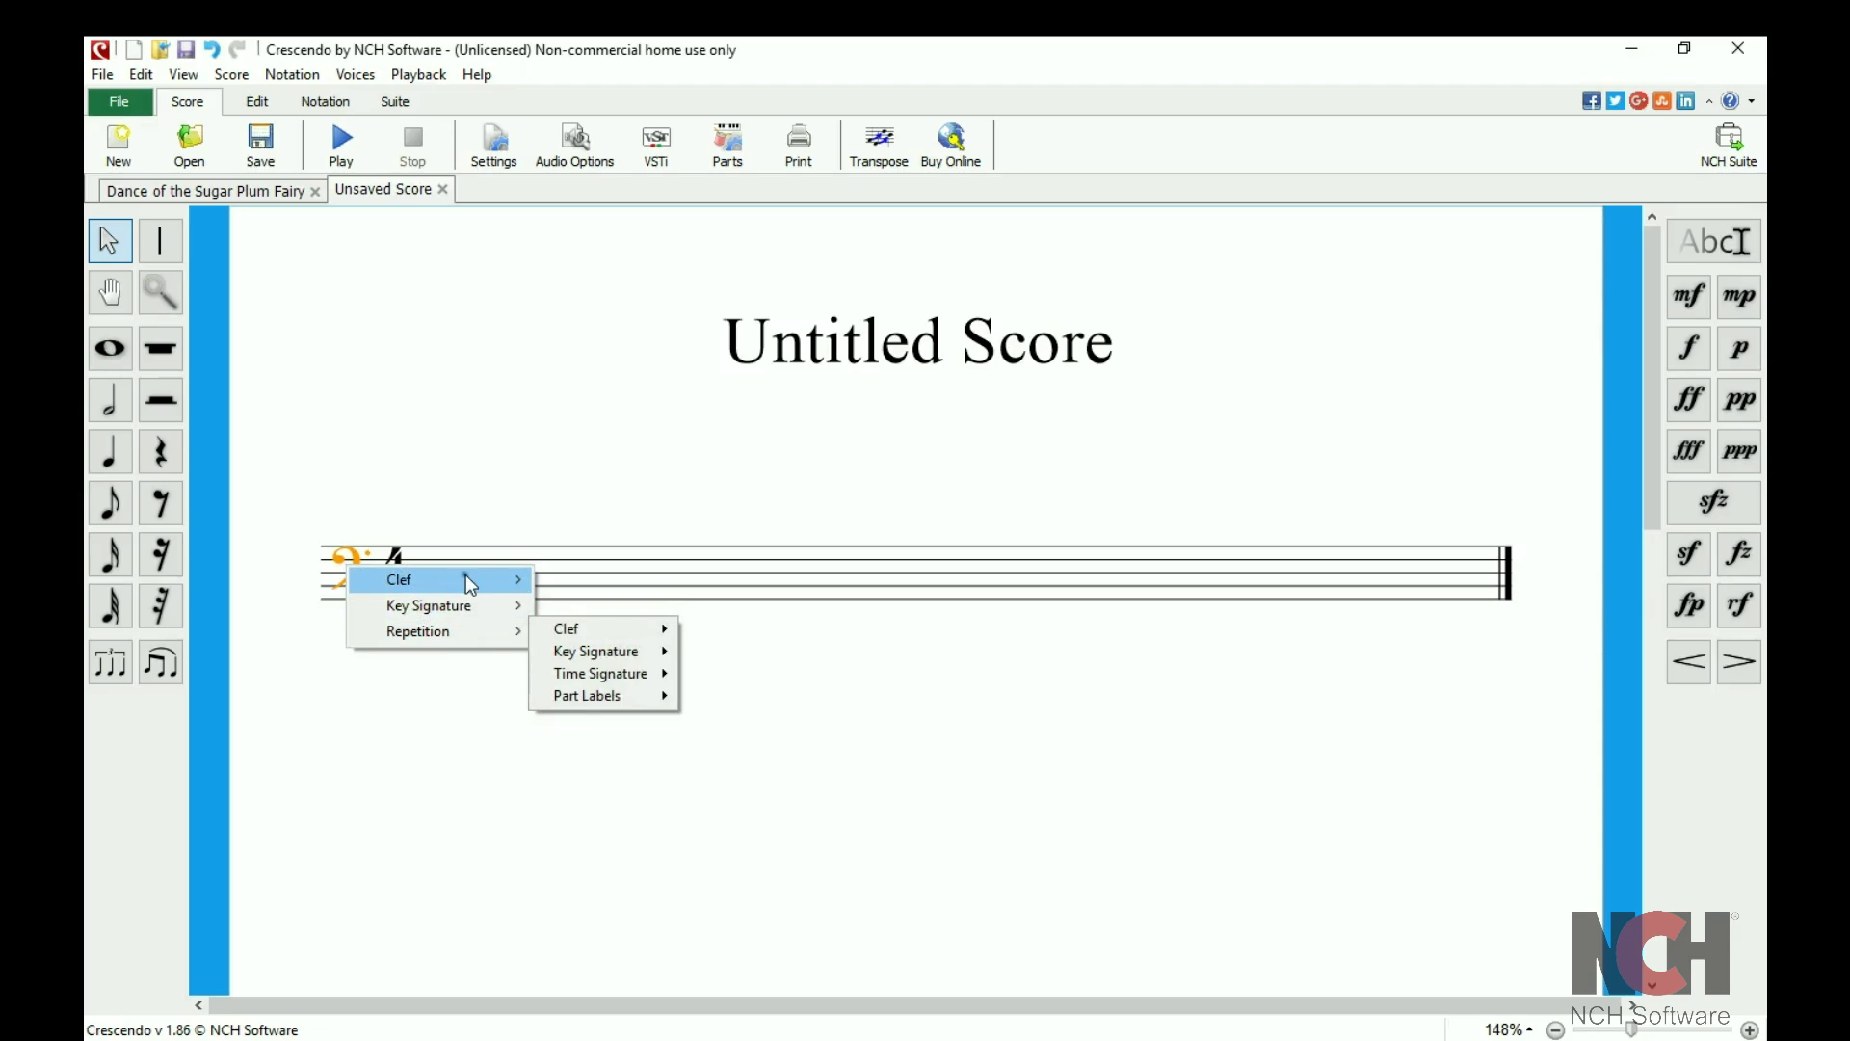
mouse_move(399, 580)
click(576, 576)
right_click(389, 574)
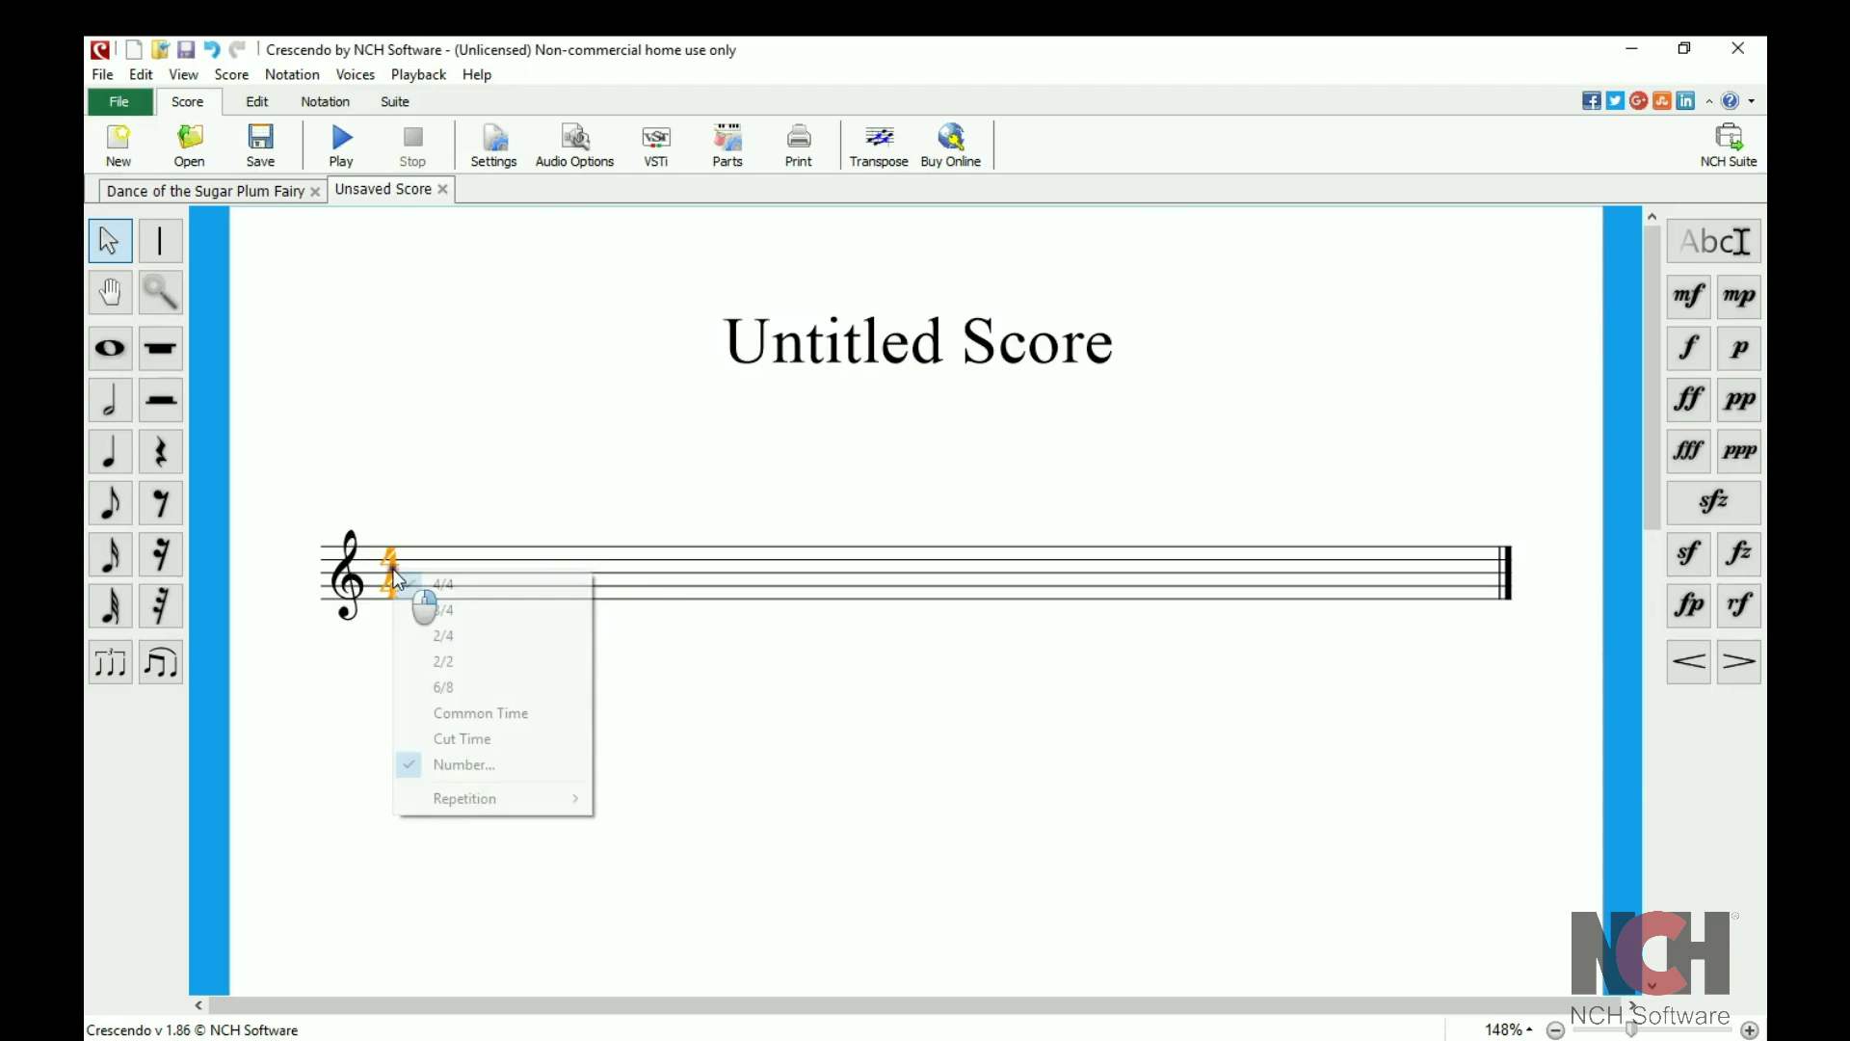
click(457, 611)
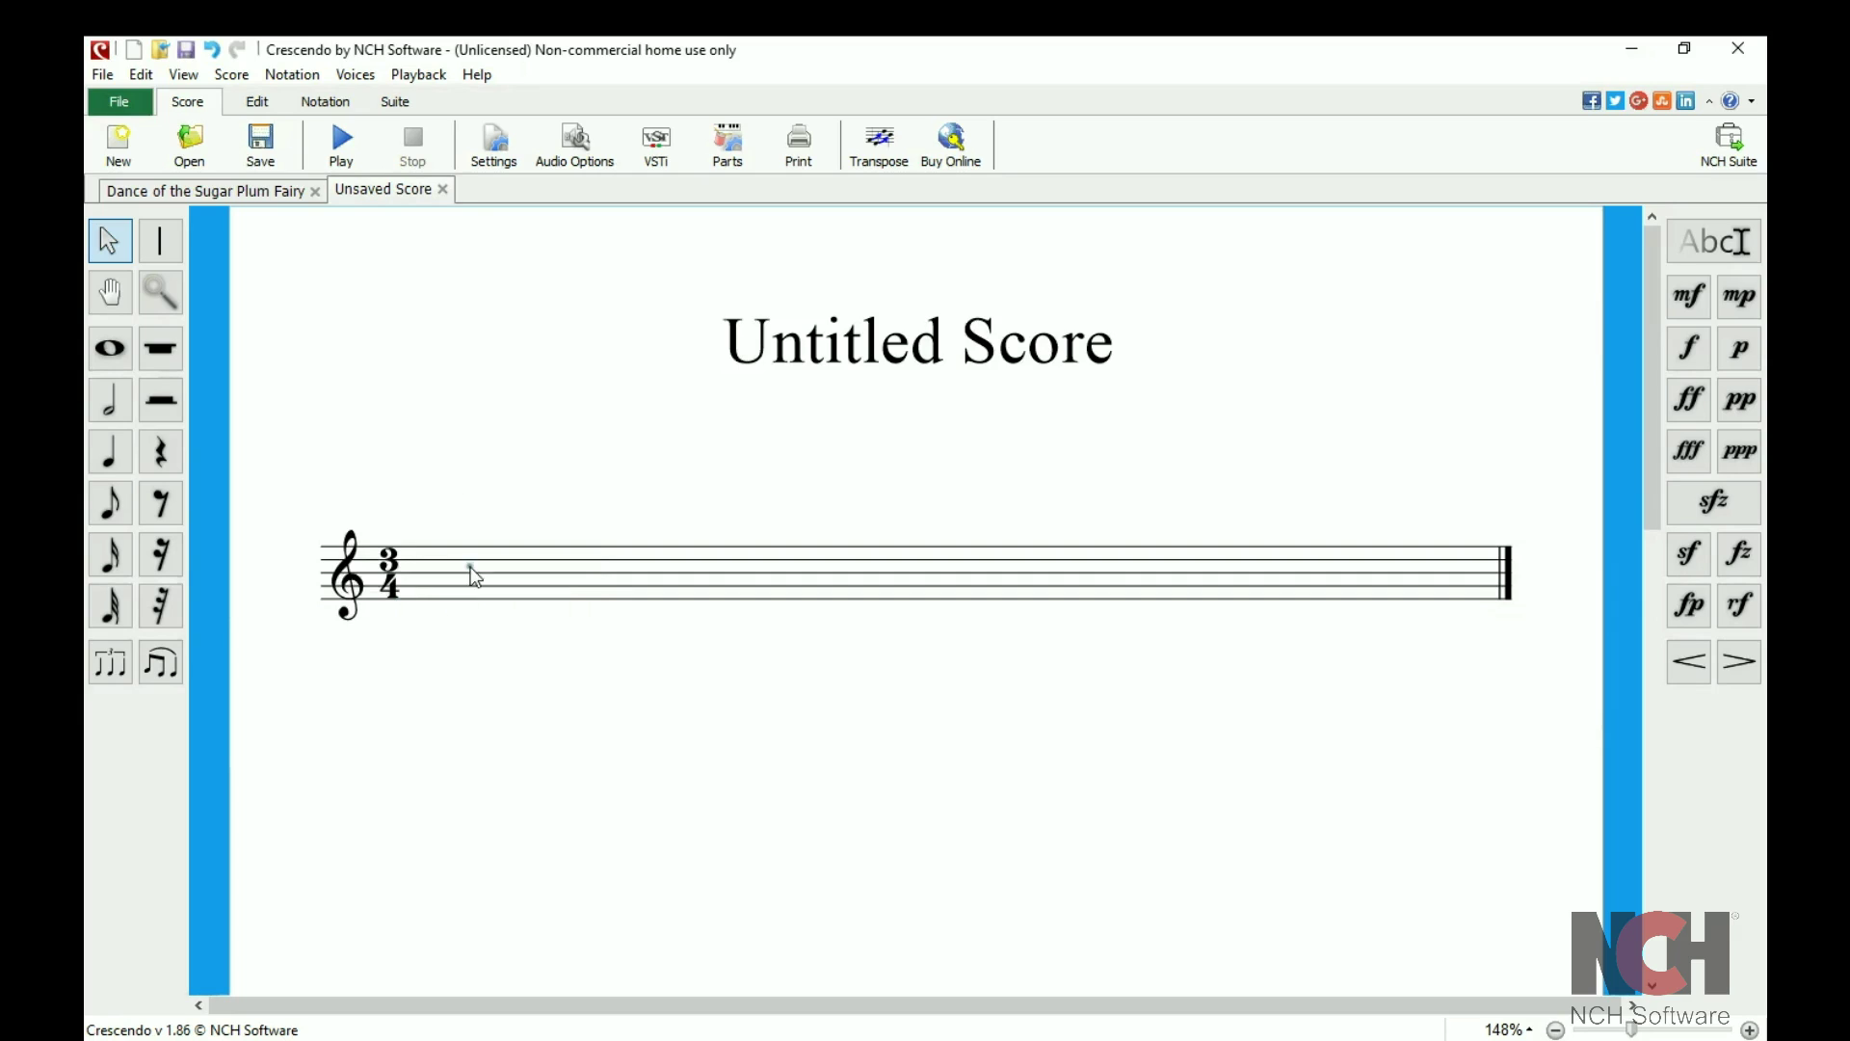
Step: Change the clef to bass using the Notation tab's Signatures list
click(324, 105)
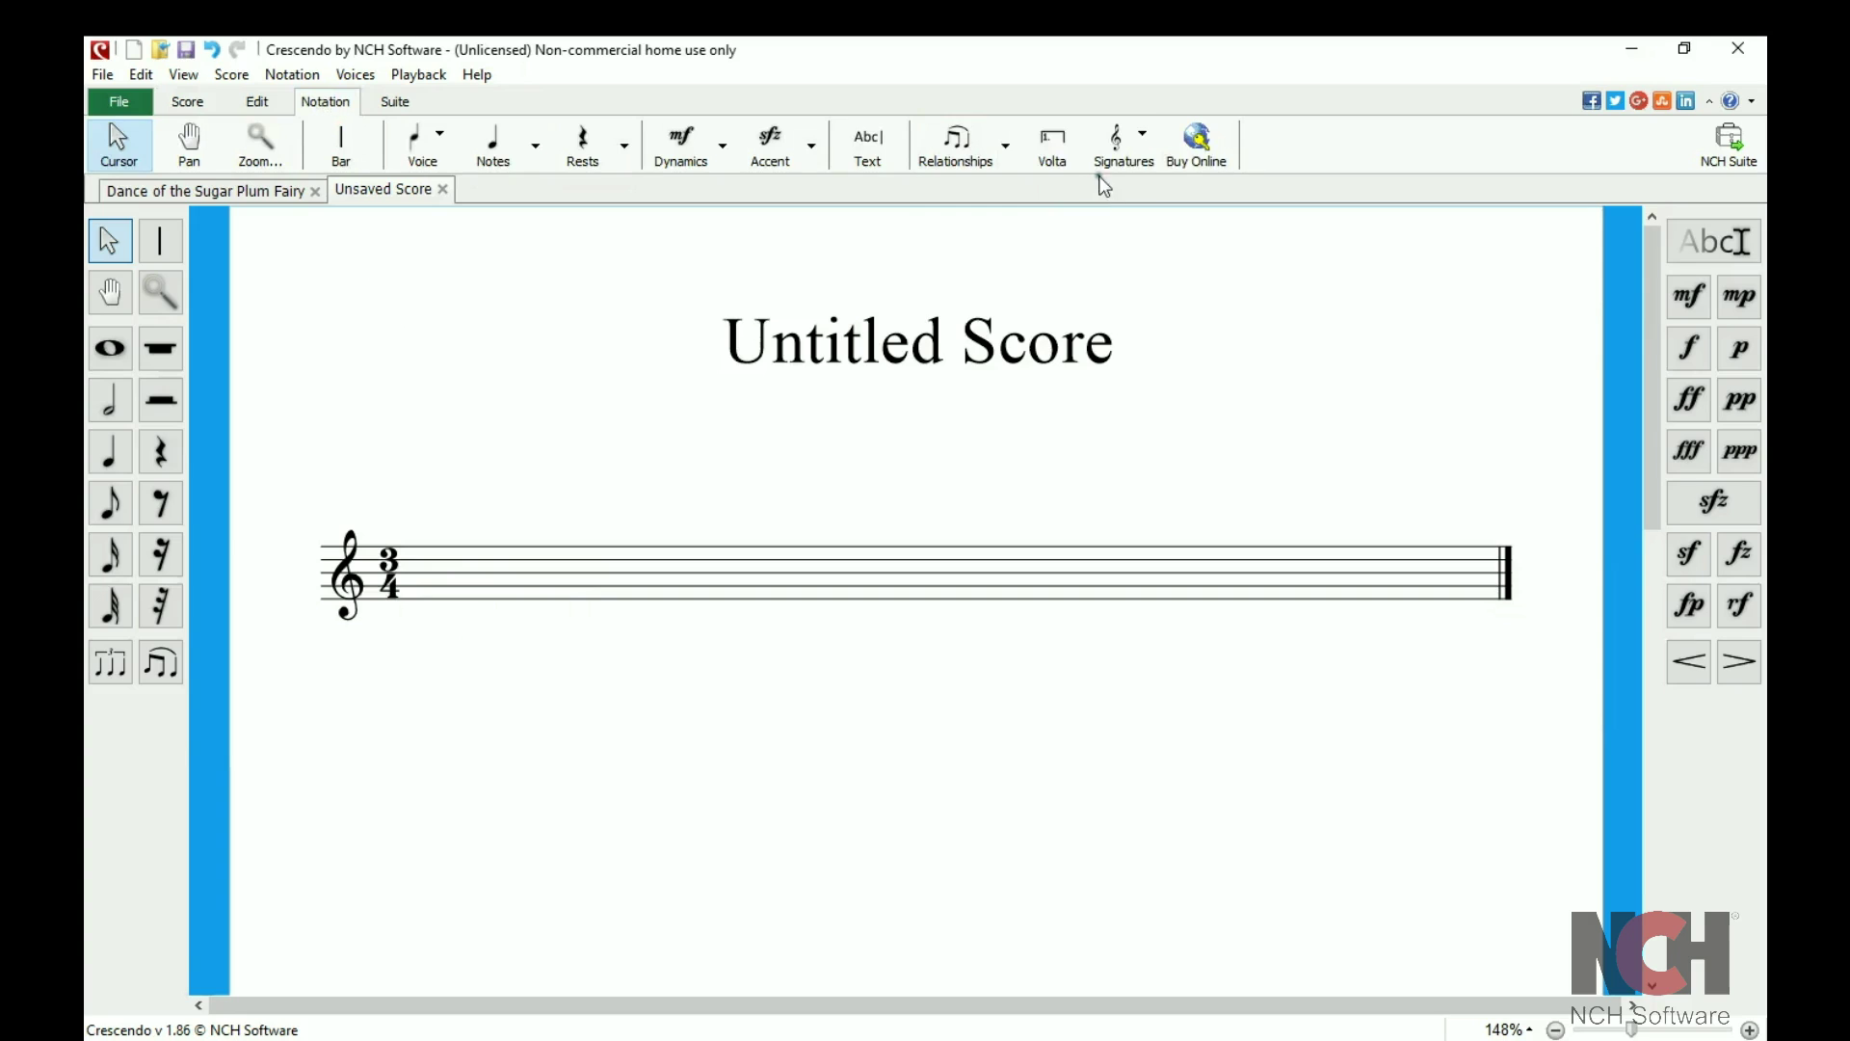
click(1117, 145)
mouse_move(1179, 161)
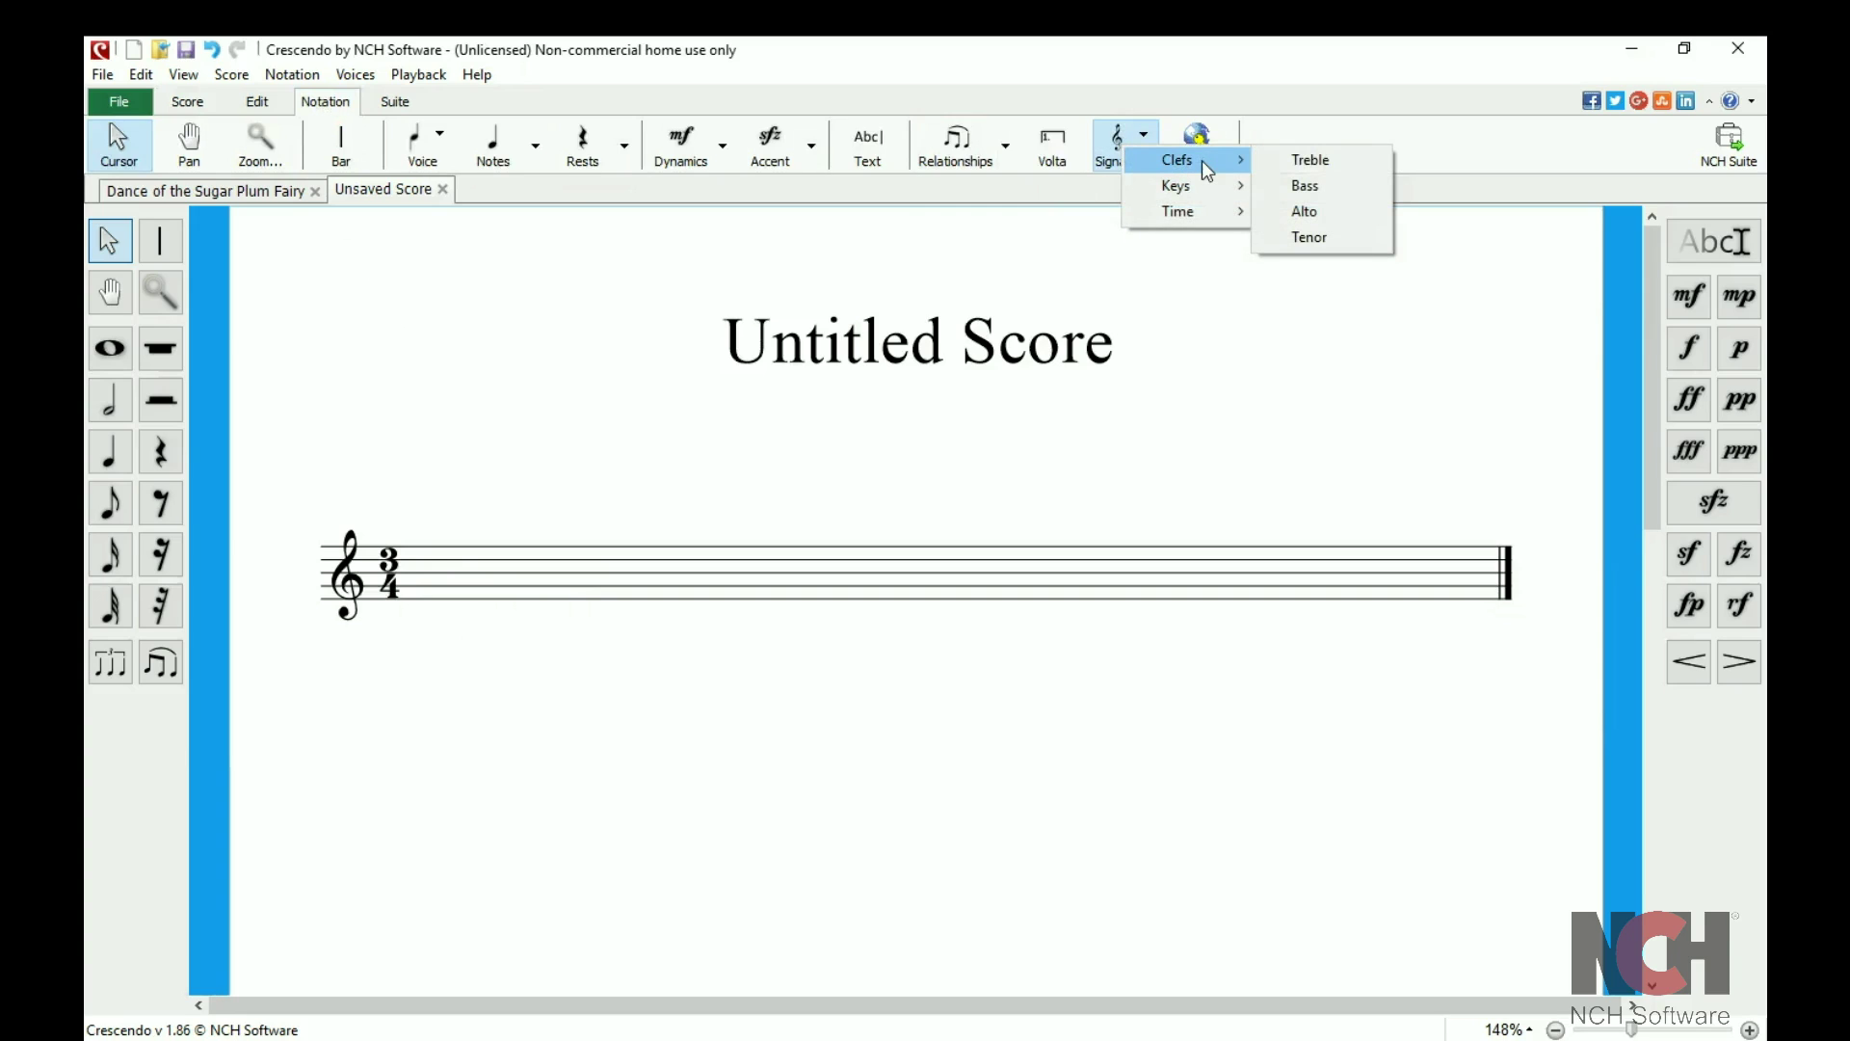
click(1304, 185)
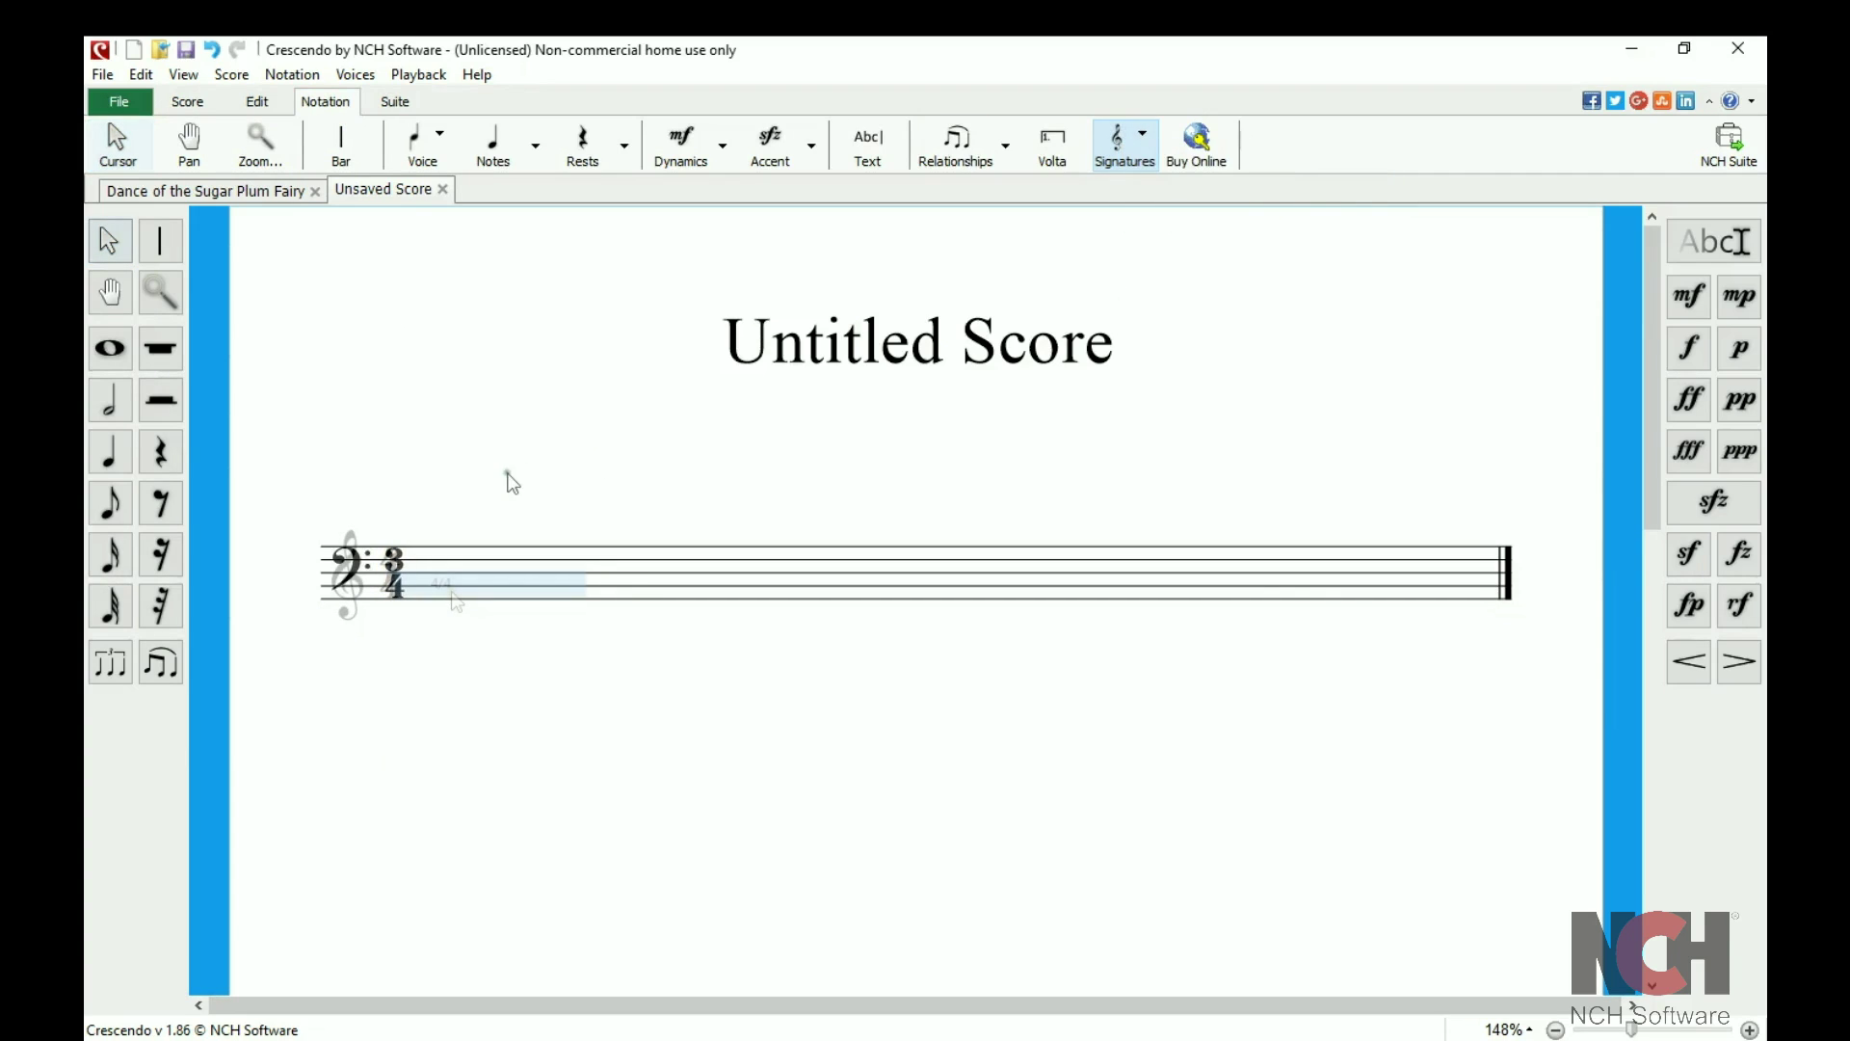
Step: Enter a quarter-note C and add a sharp to it
click(110, 455)
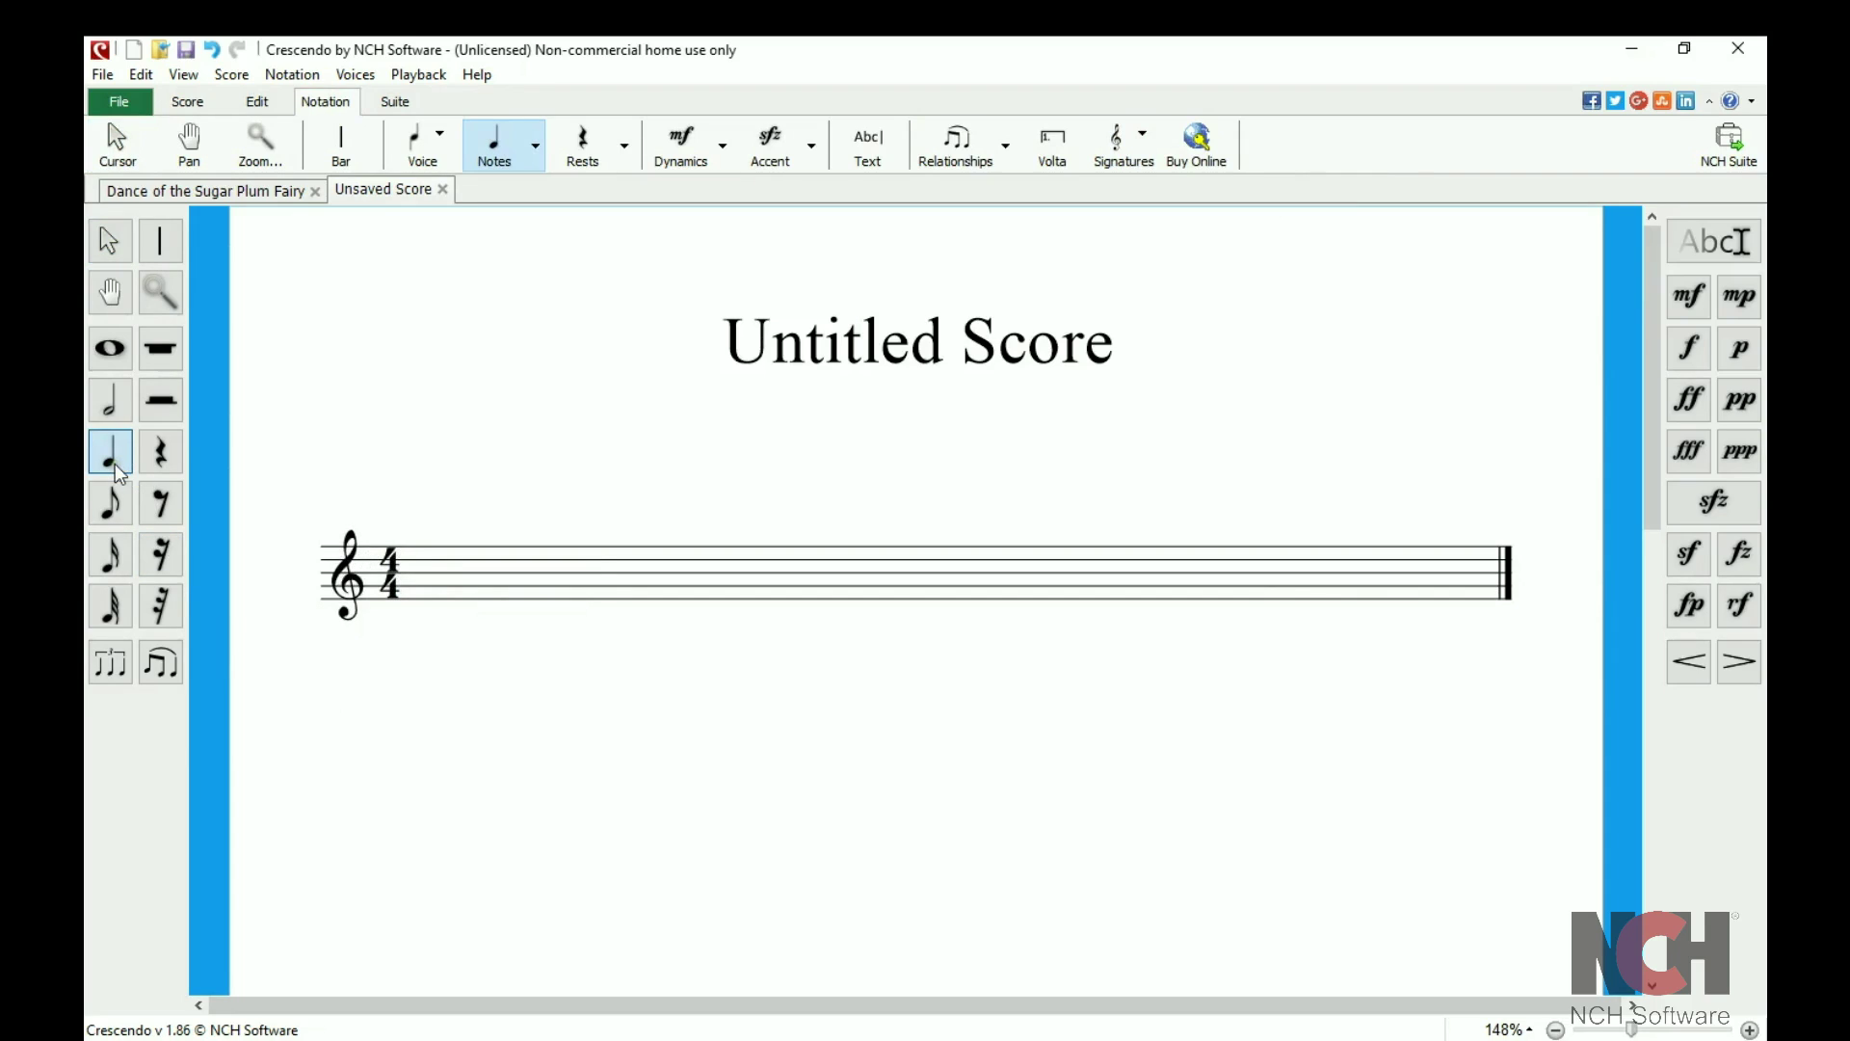
click(446, 572)
right_click(450, 575)
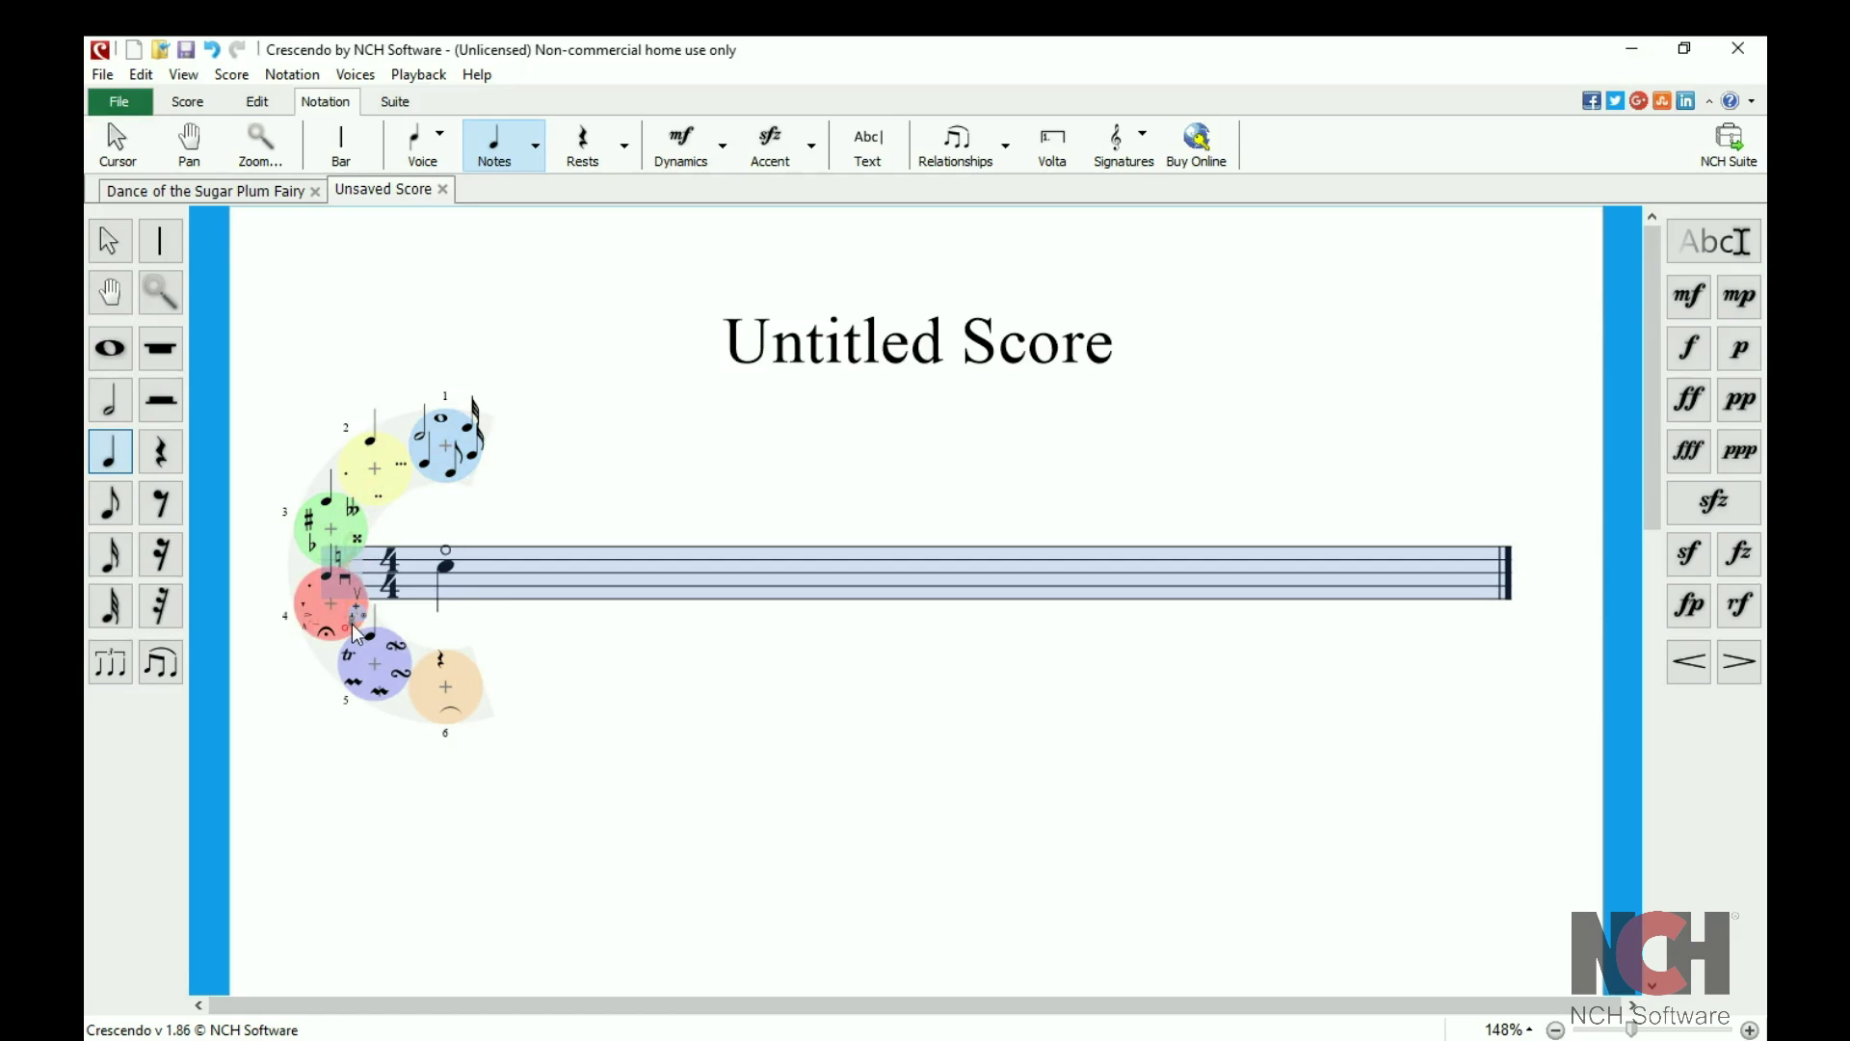
click(309, 521)
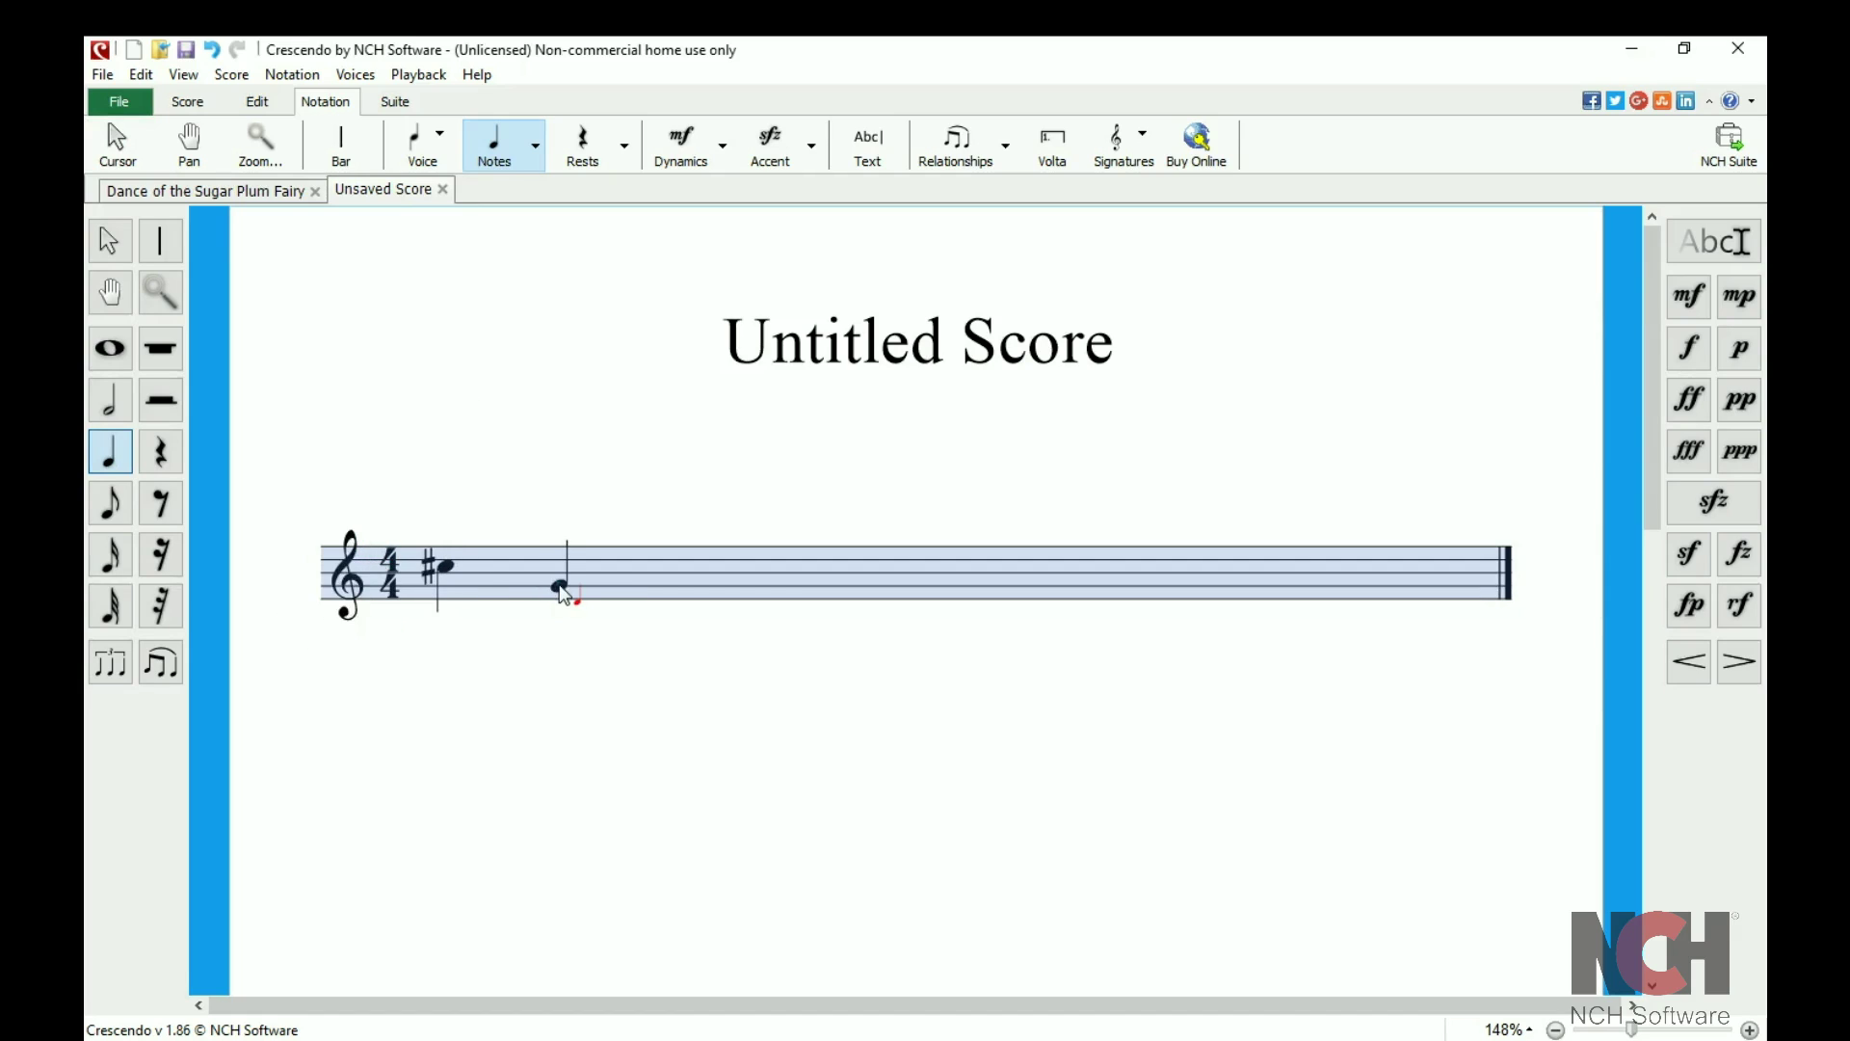
Step: Add a quarter-note G after the C-sharp and bring up its editing options
click(523, 596)
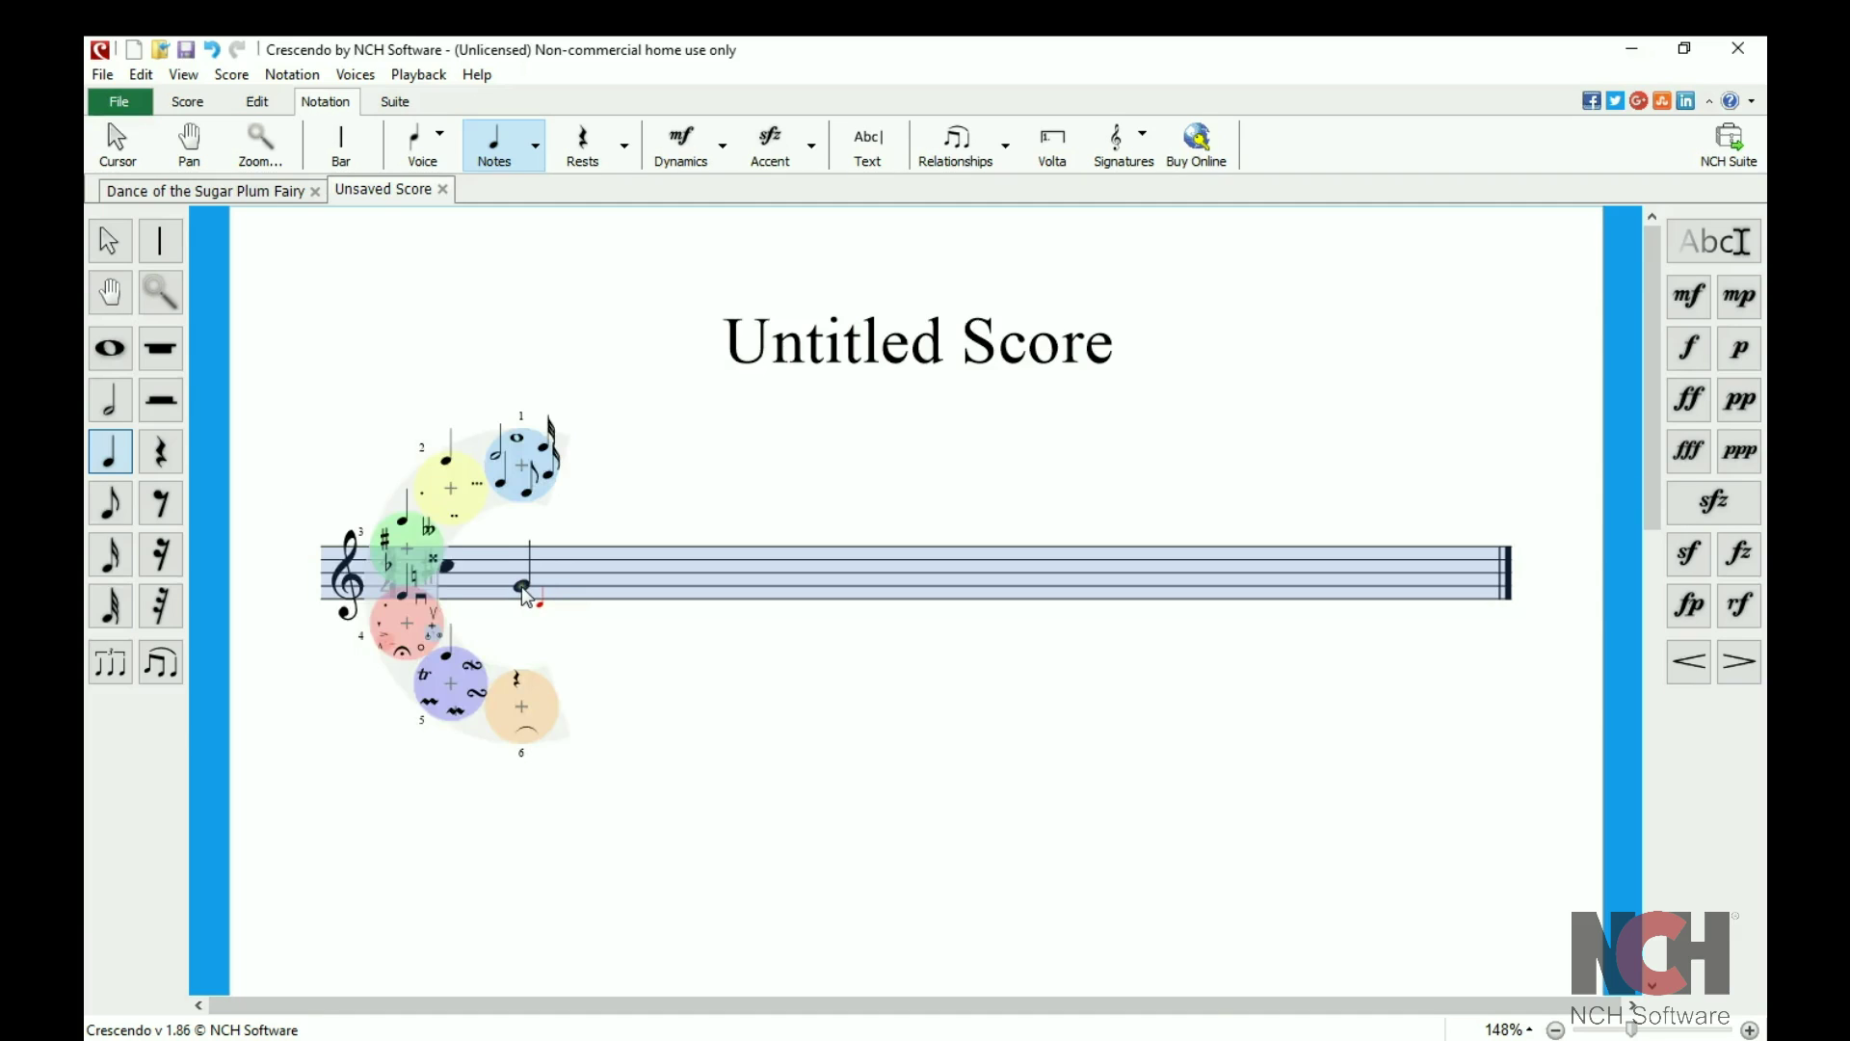
click(449, 499)
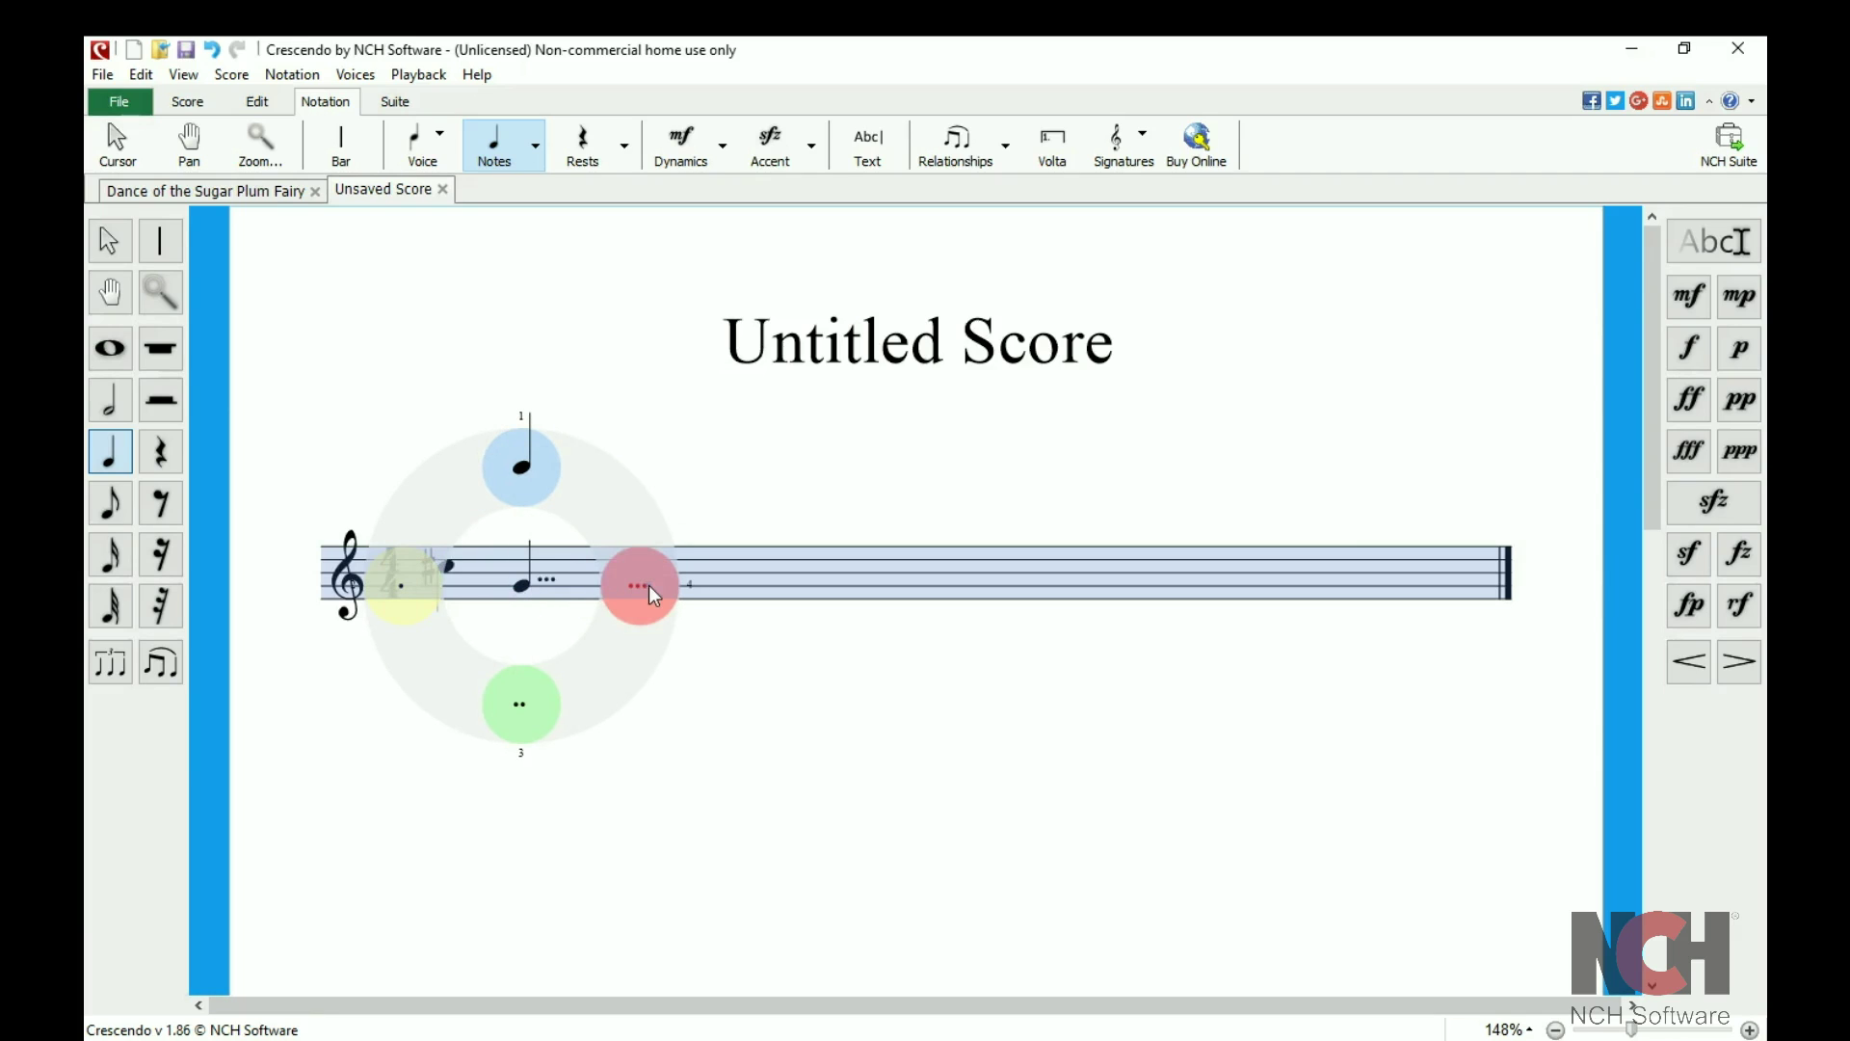
key(Escape)
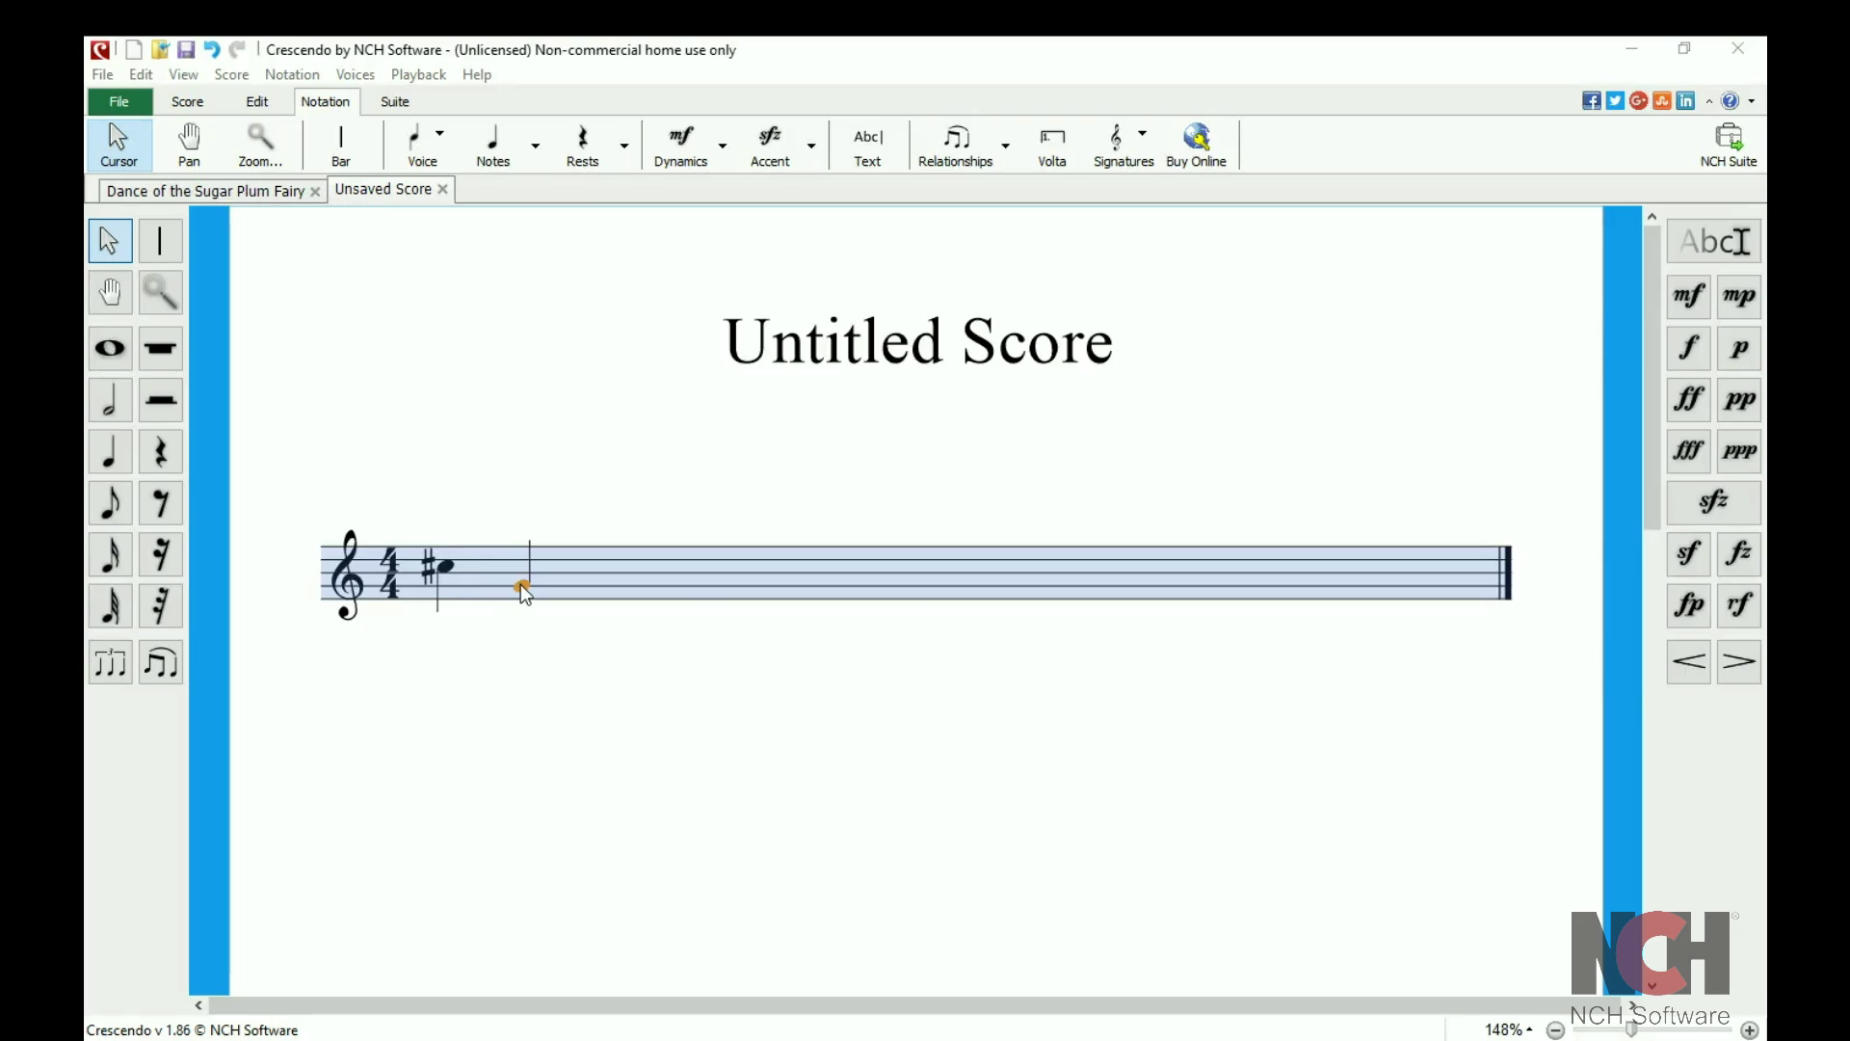
right_click(523, 593)
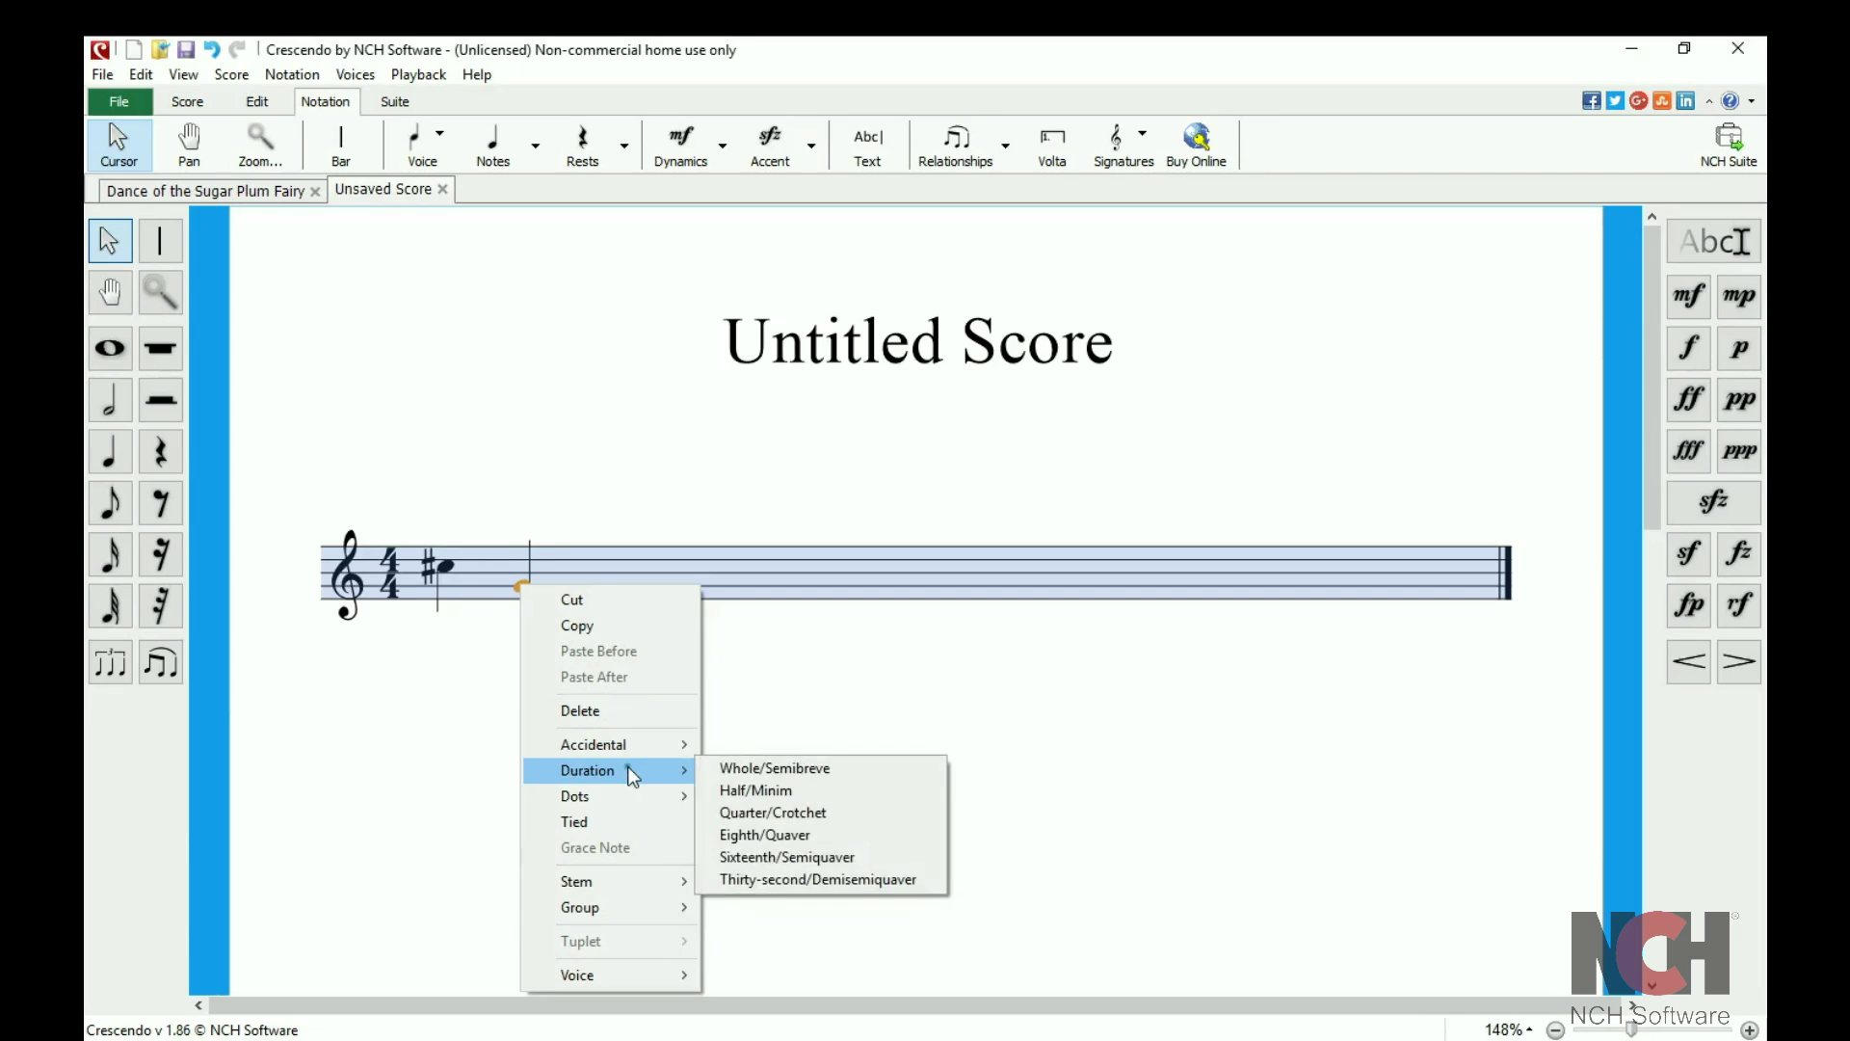
mouse_move(576, 797)
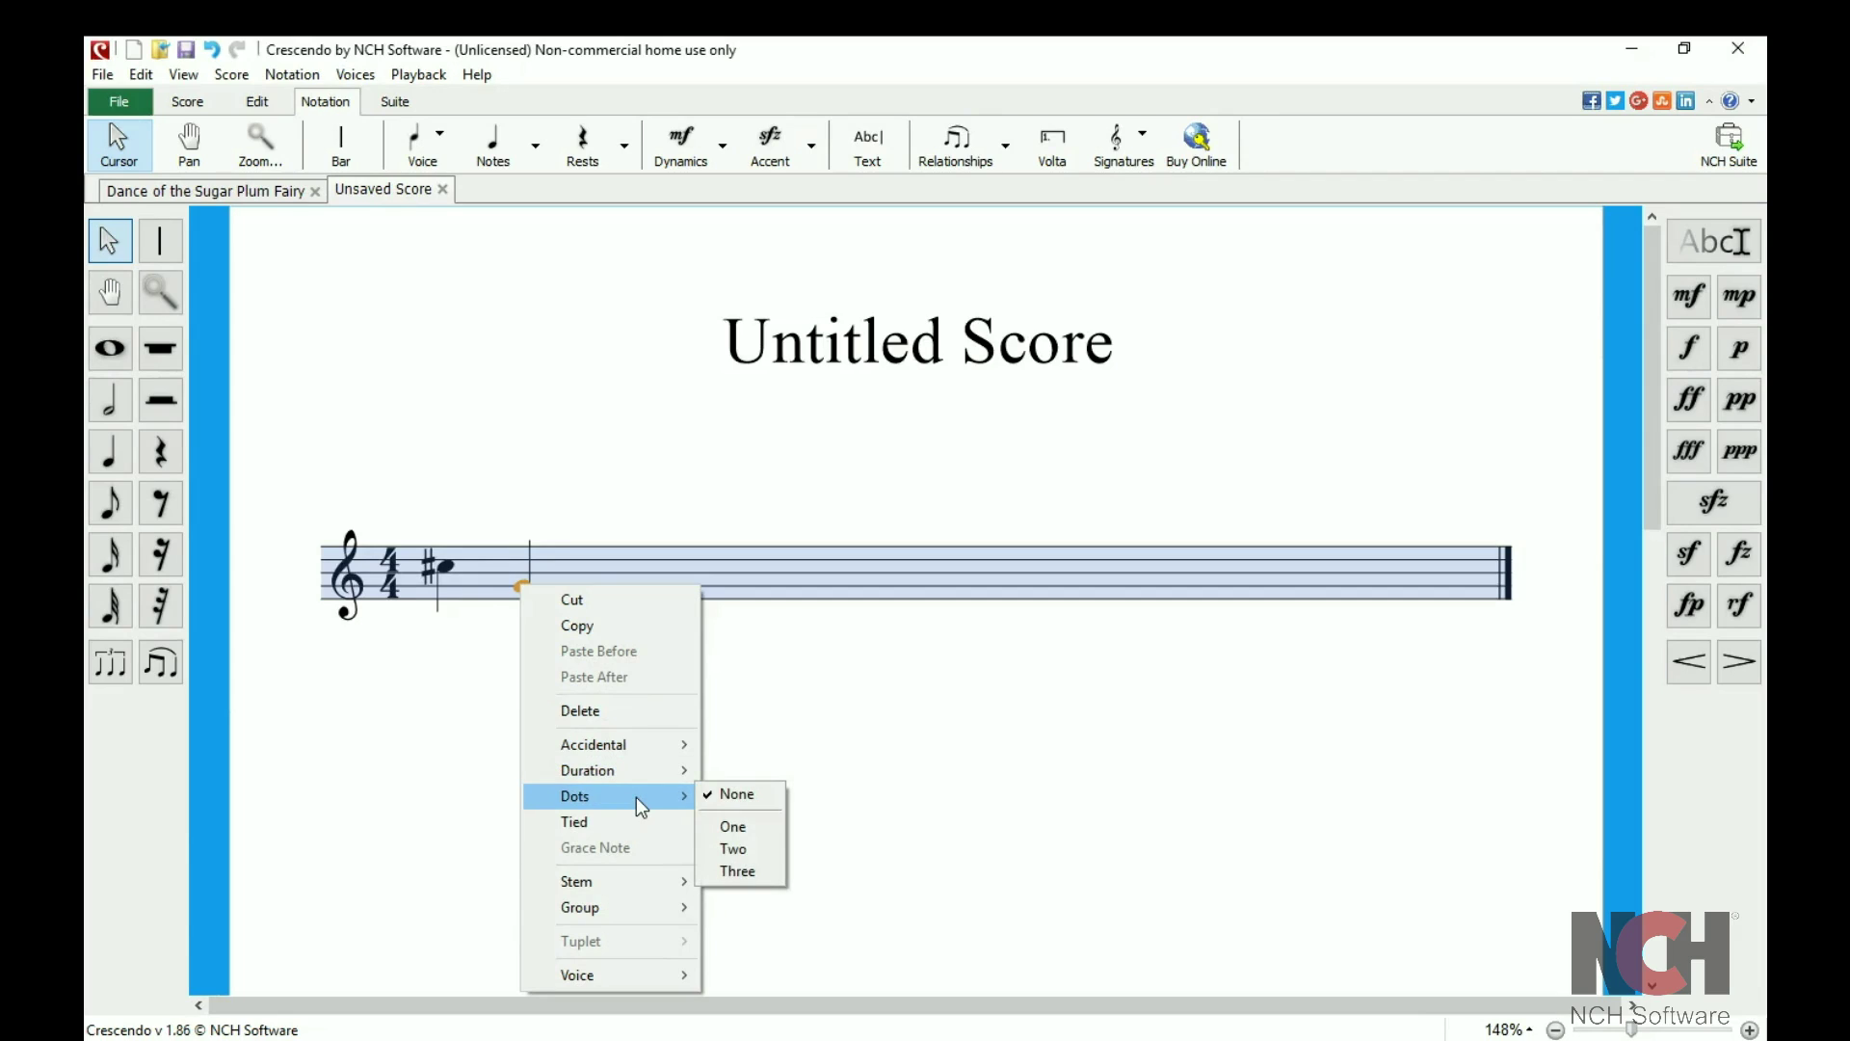
click(187, 101)
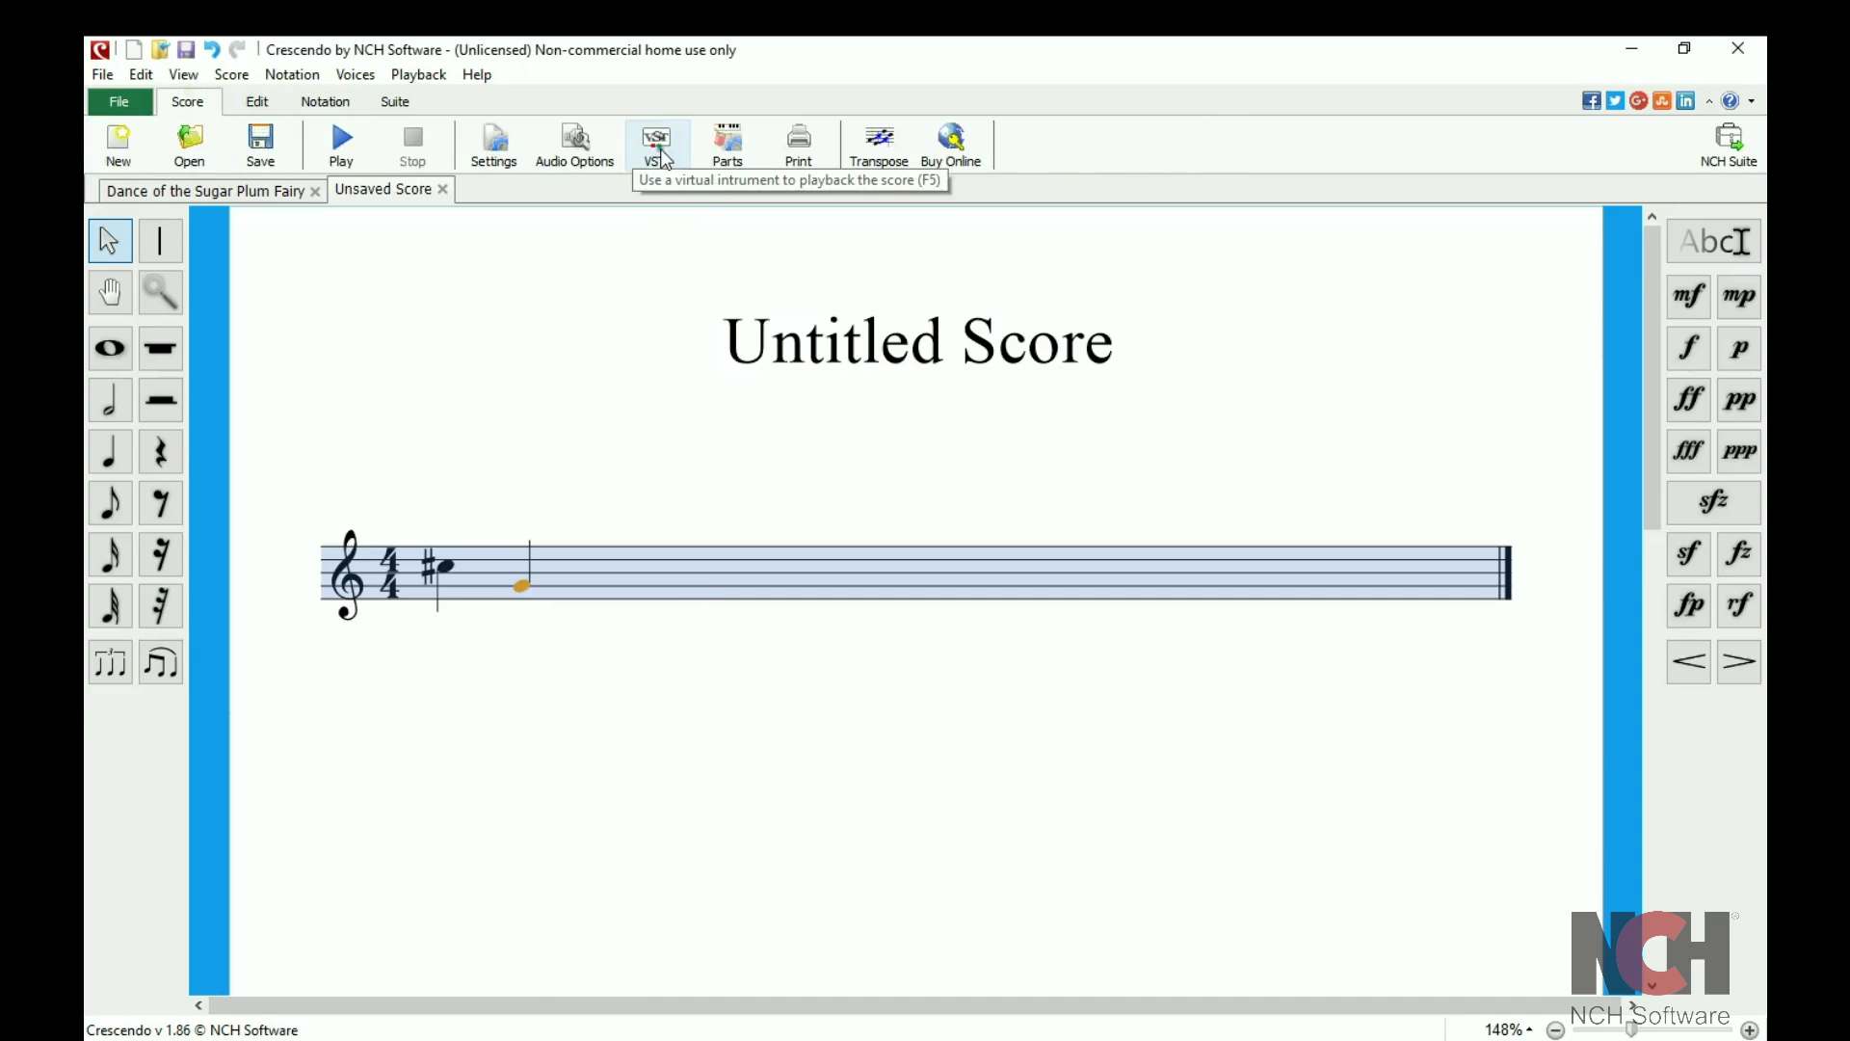
Step: Add a new part in the Parts and Staves panel, creating a second staff
click(727, 140)
drag(1648, 497, 1553, 497)
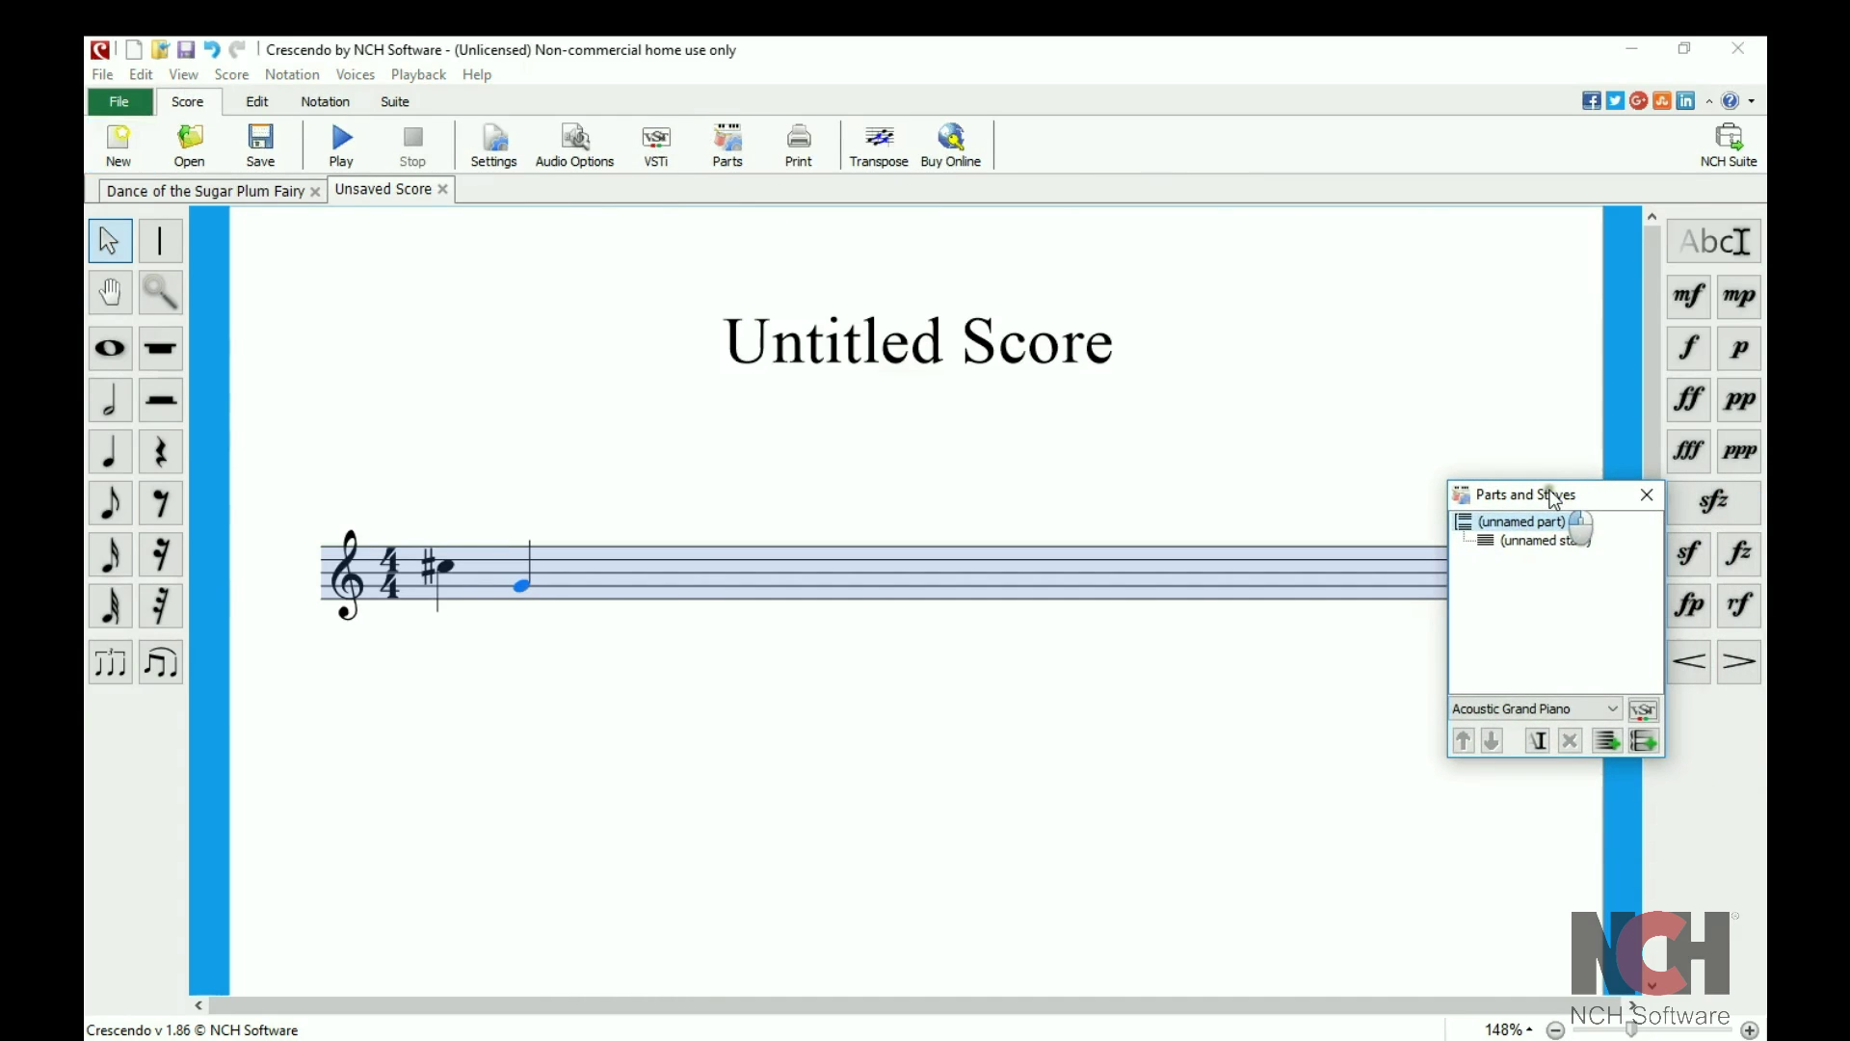
click(1643, 742)
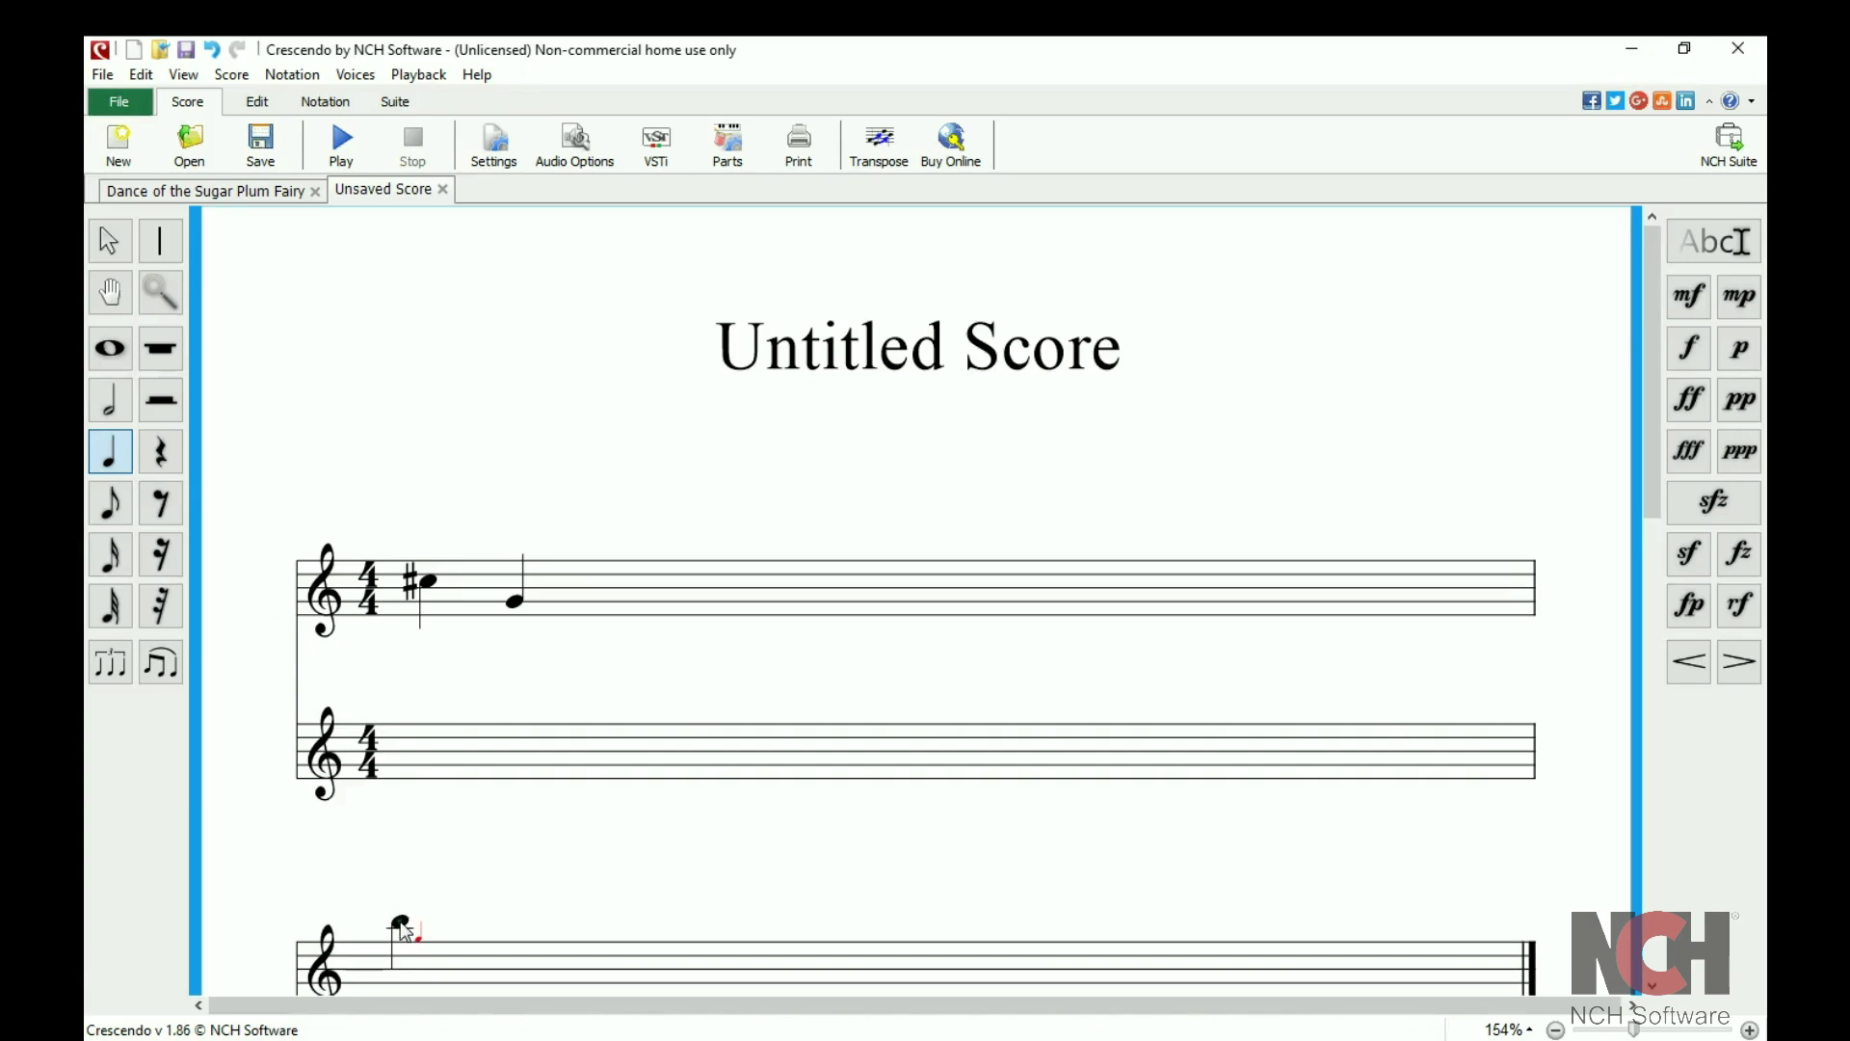
Step: Change the lower system's bar to 2/4 and place an f dynamic below the third staff
right_click(406, 954)
scroll(405, 956, down, 2)
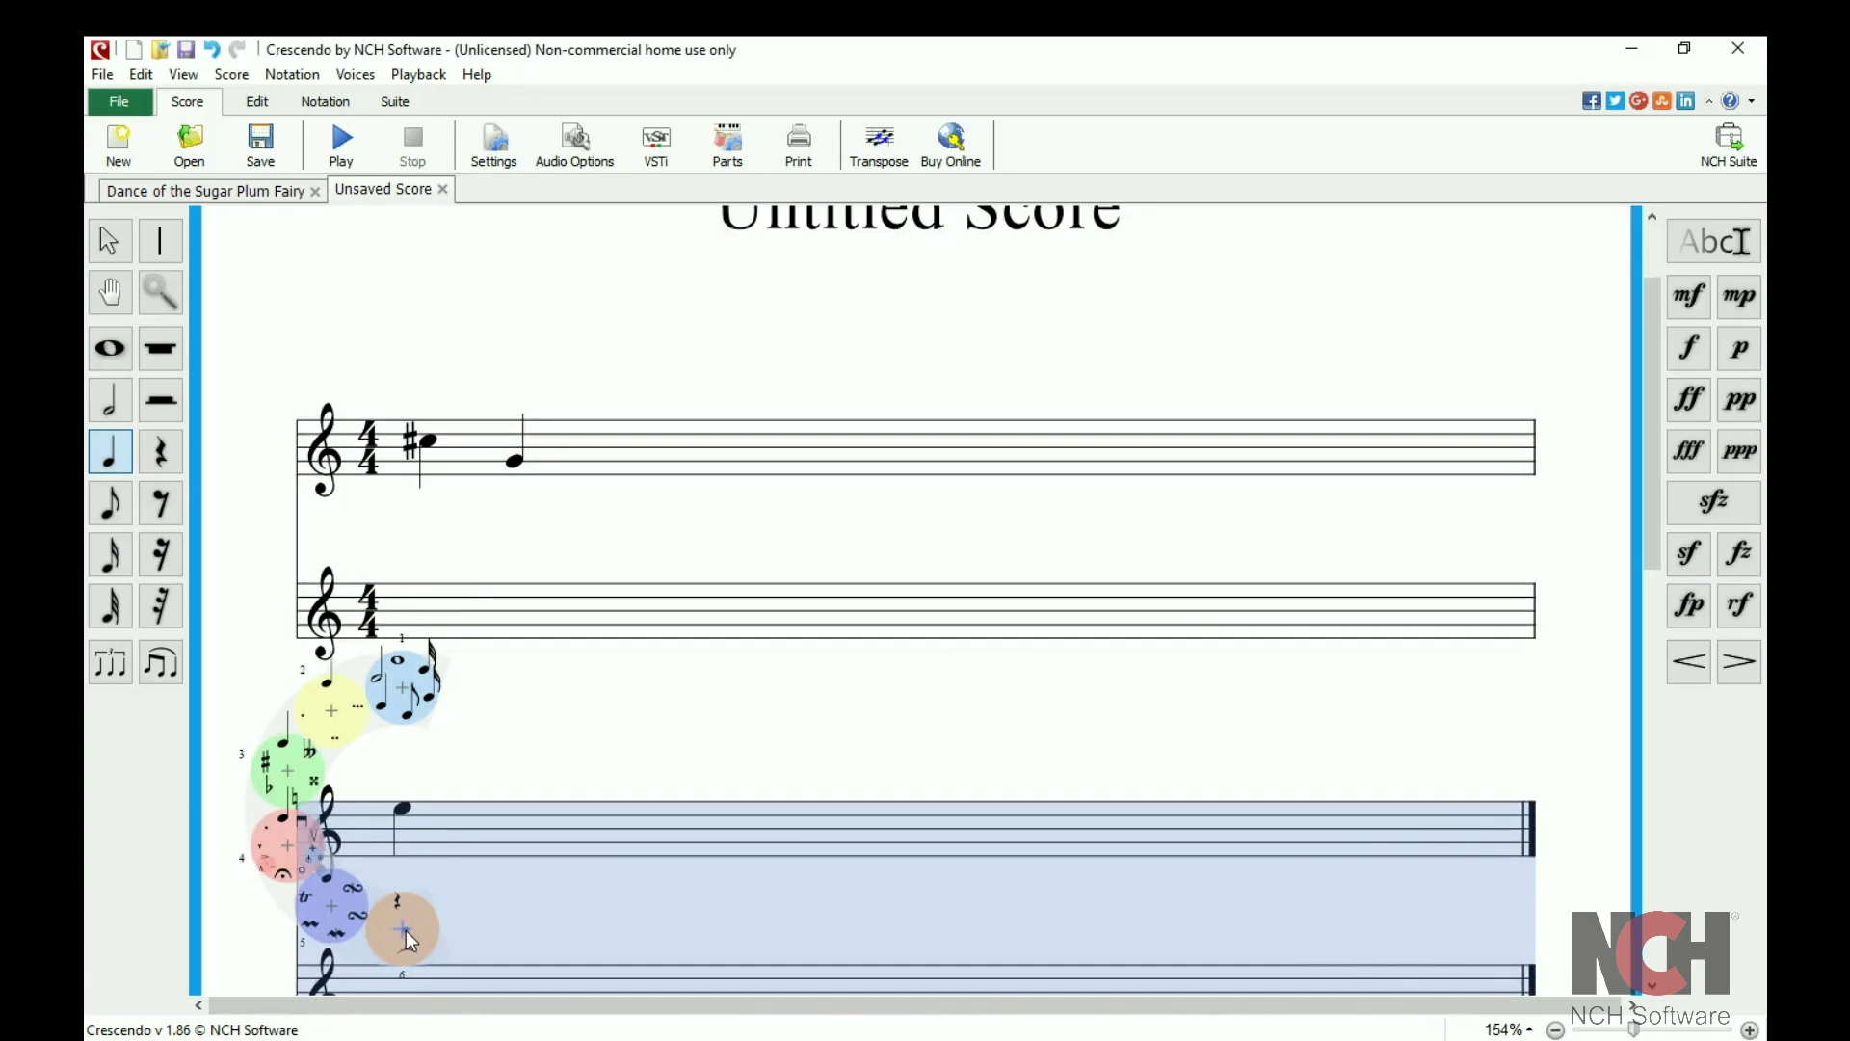
click(393, 864)
right_click(379, 842)
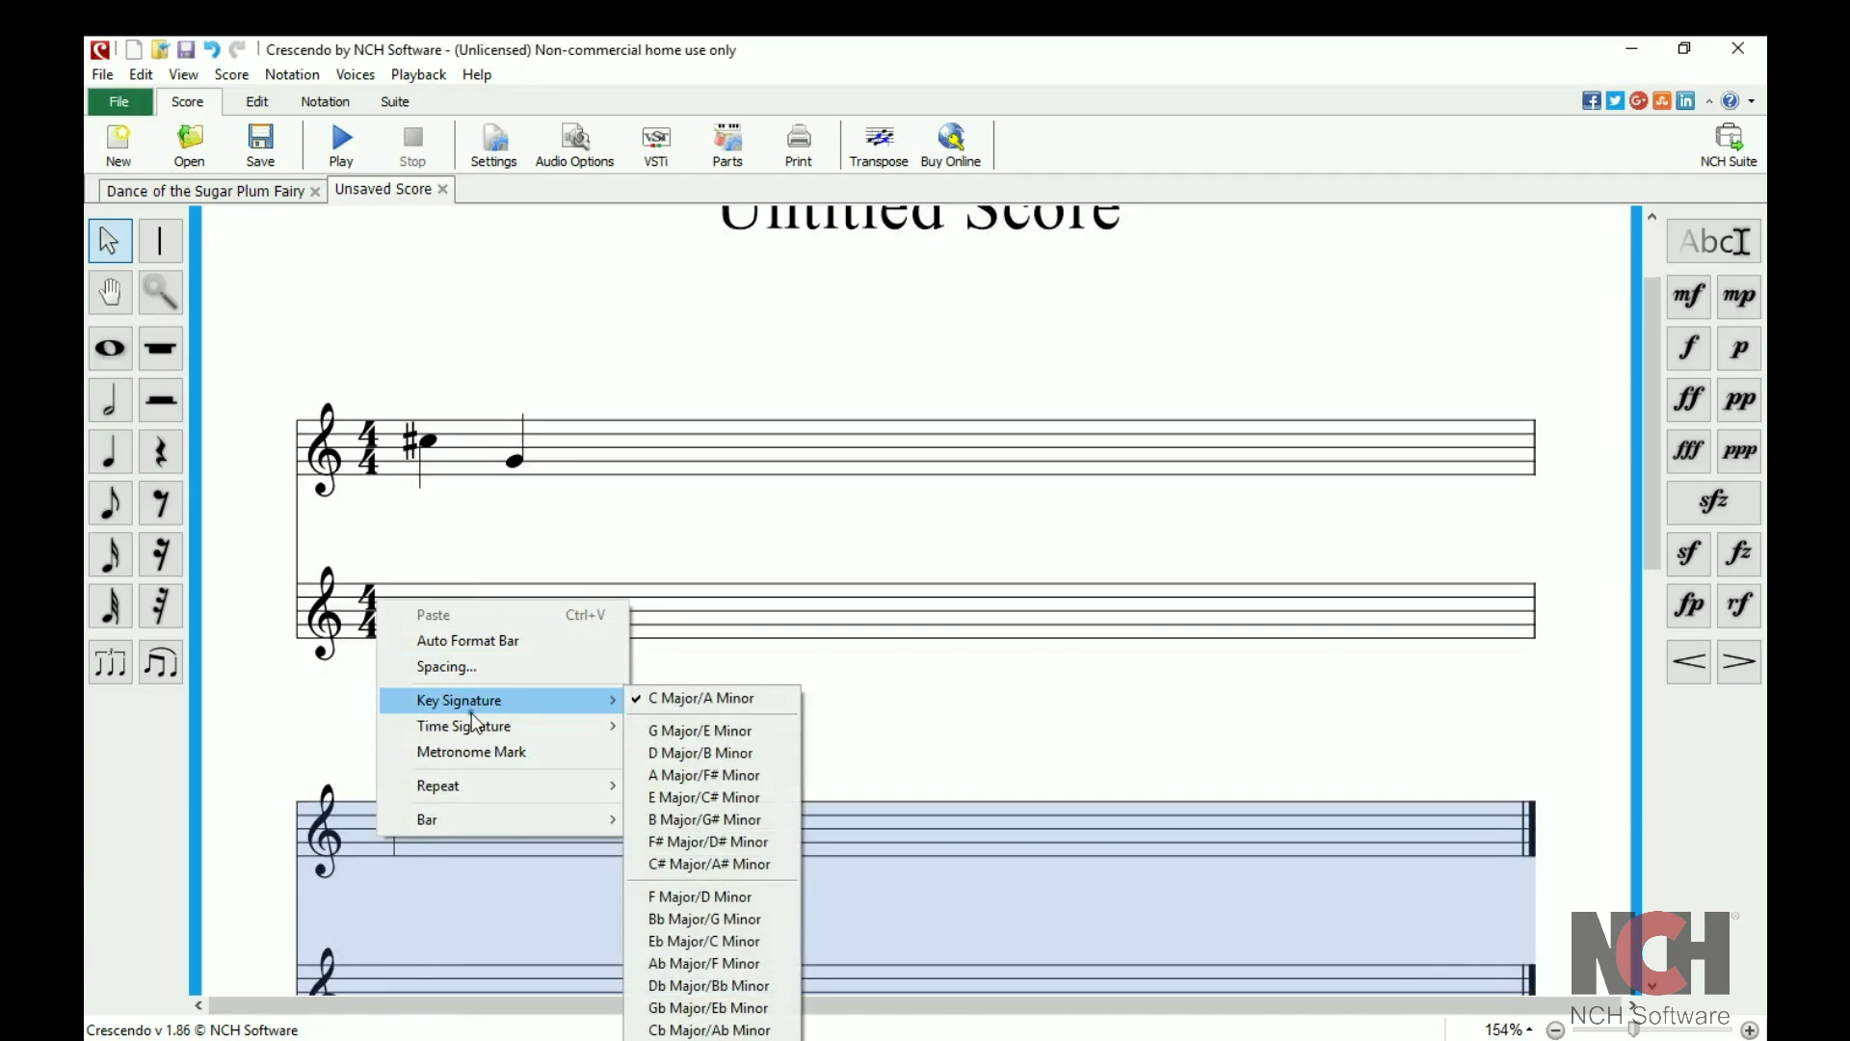
mouse_move(462, 726)
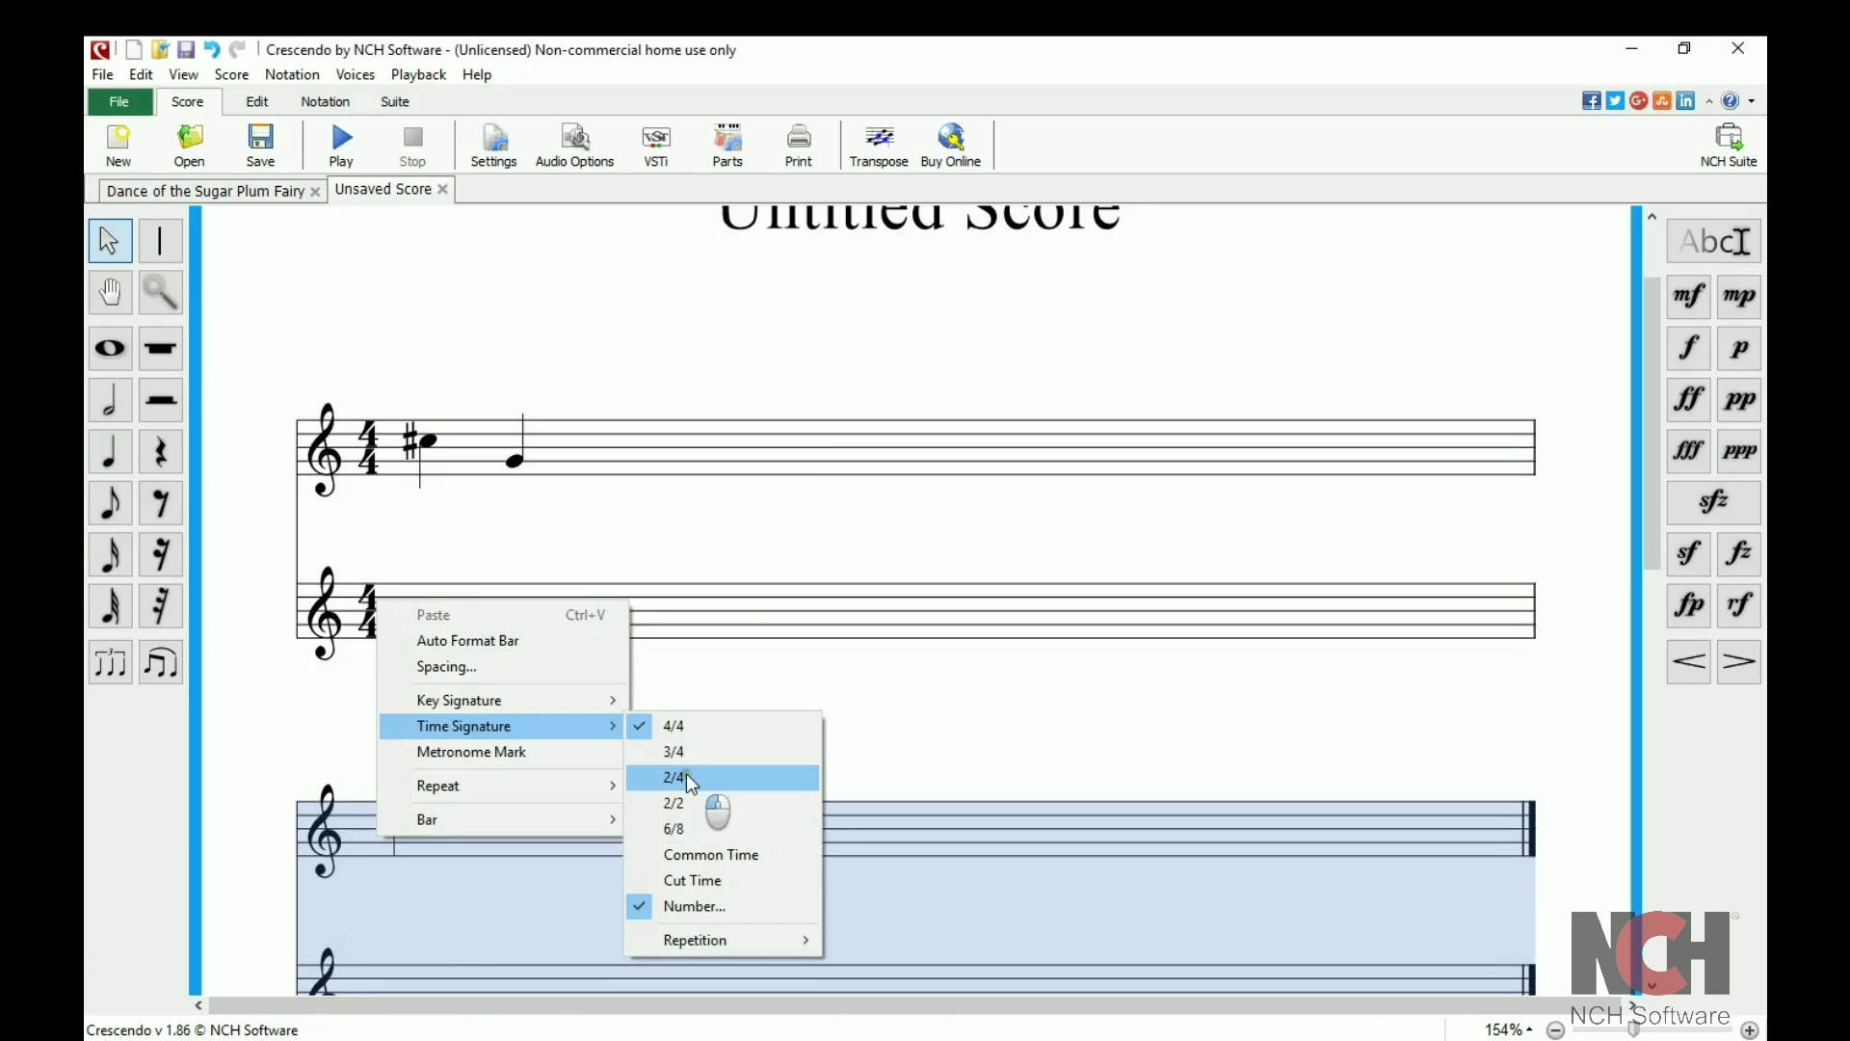
click(687, 774)
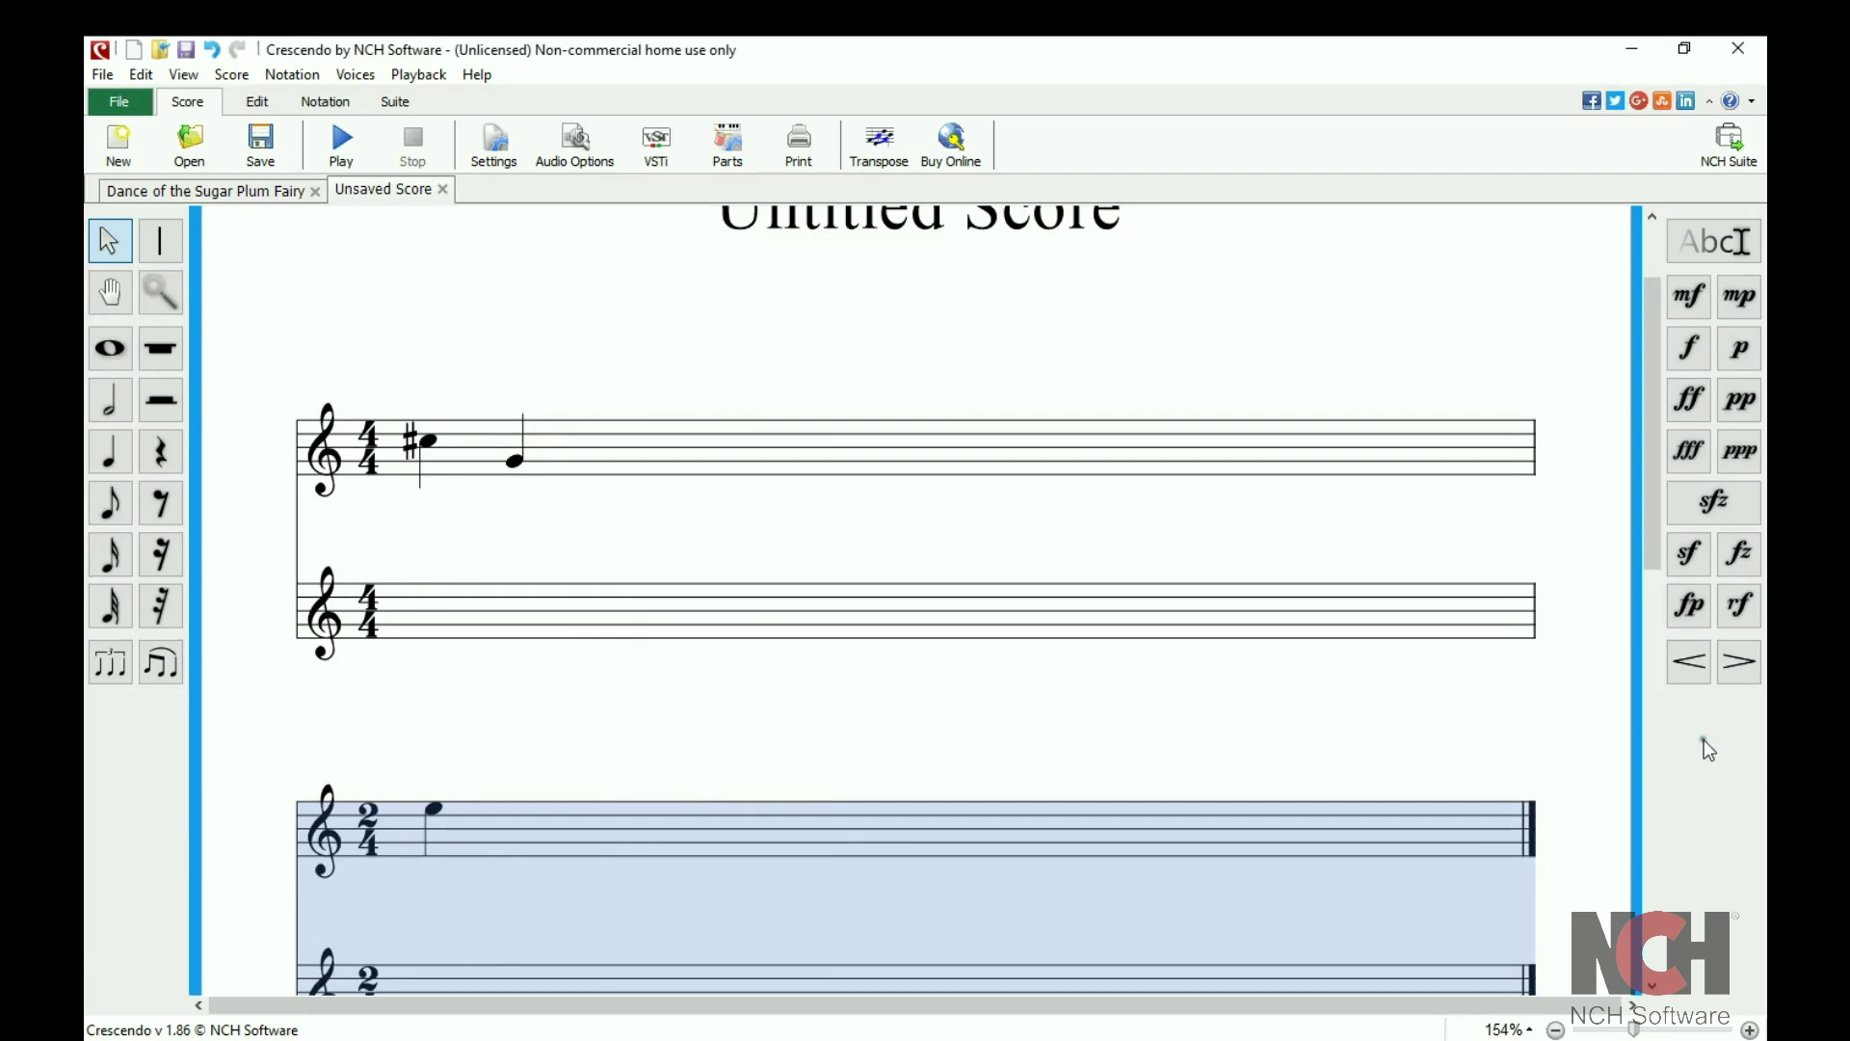
drag(1655, 537, 1655, 486)
click(1688, 348)
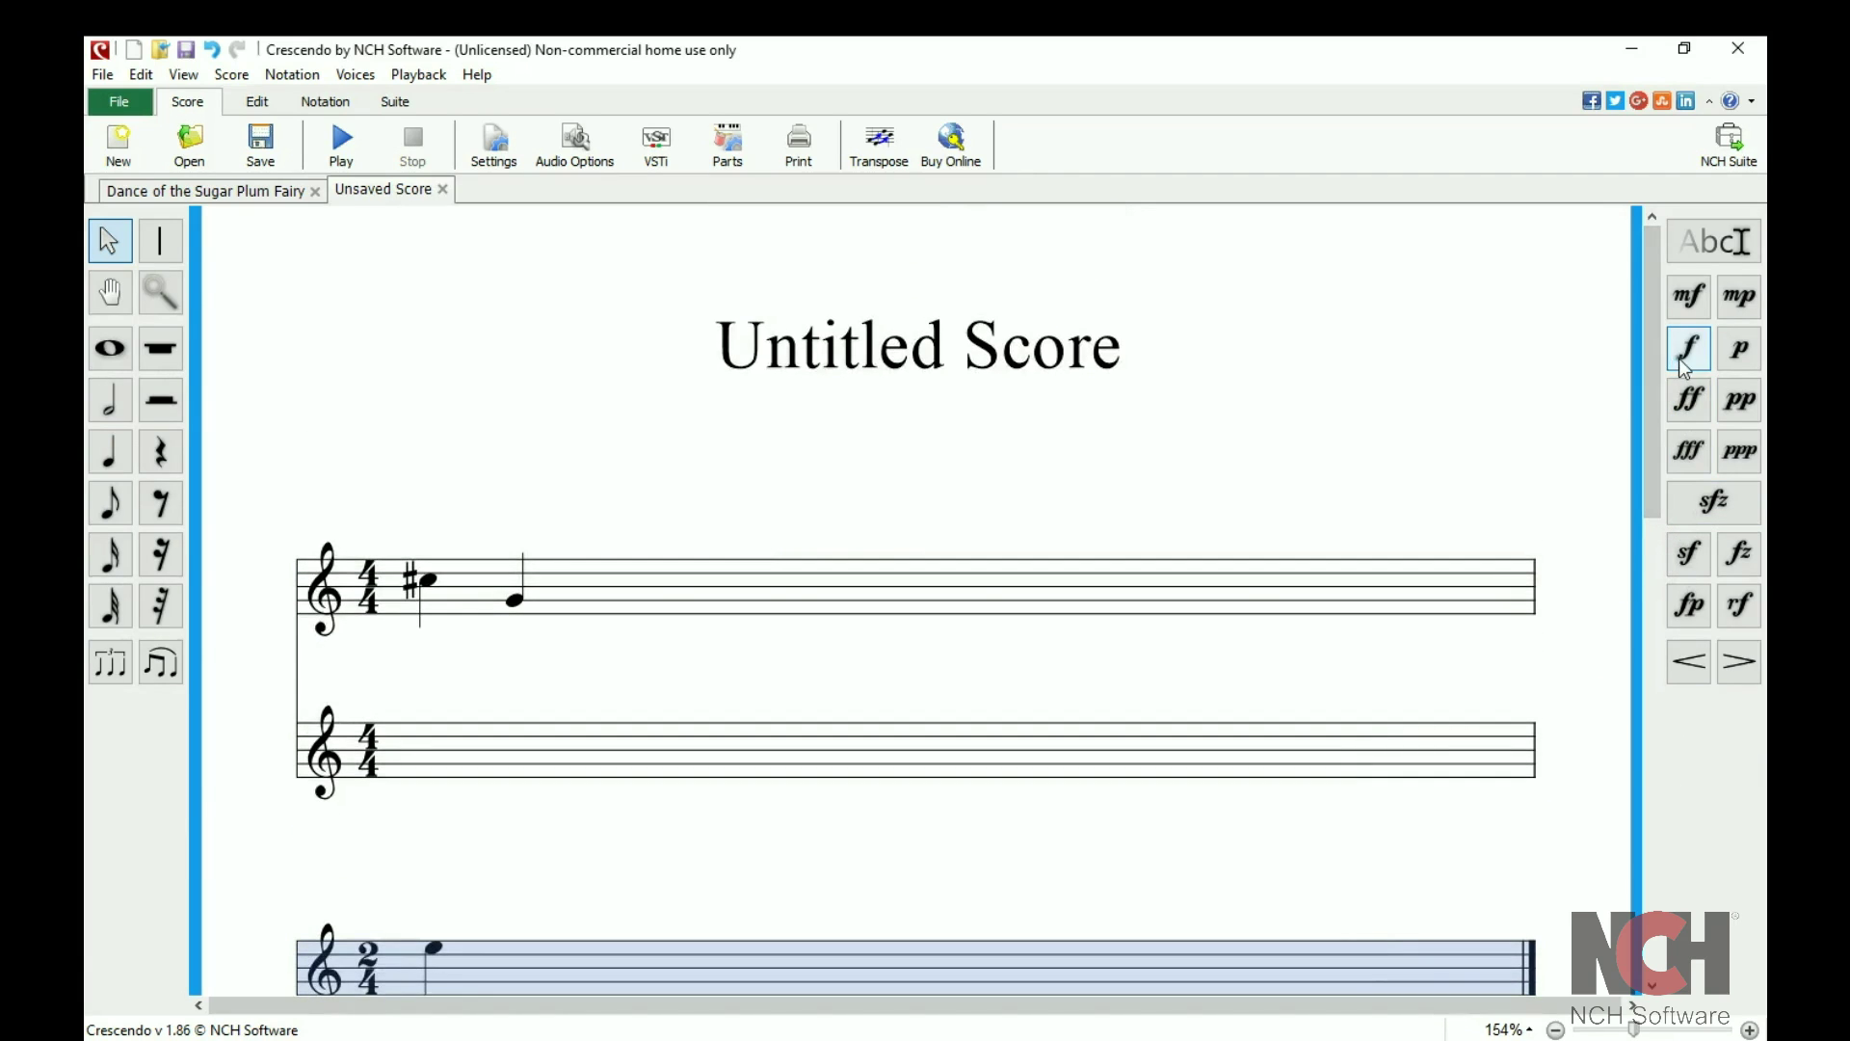
scroll(632, 642, down, 3)
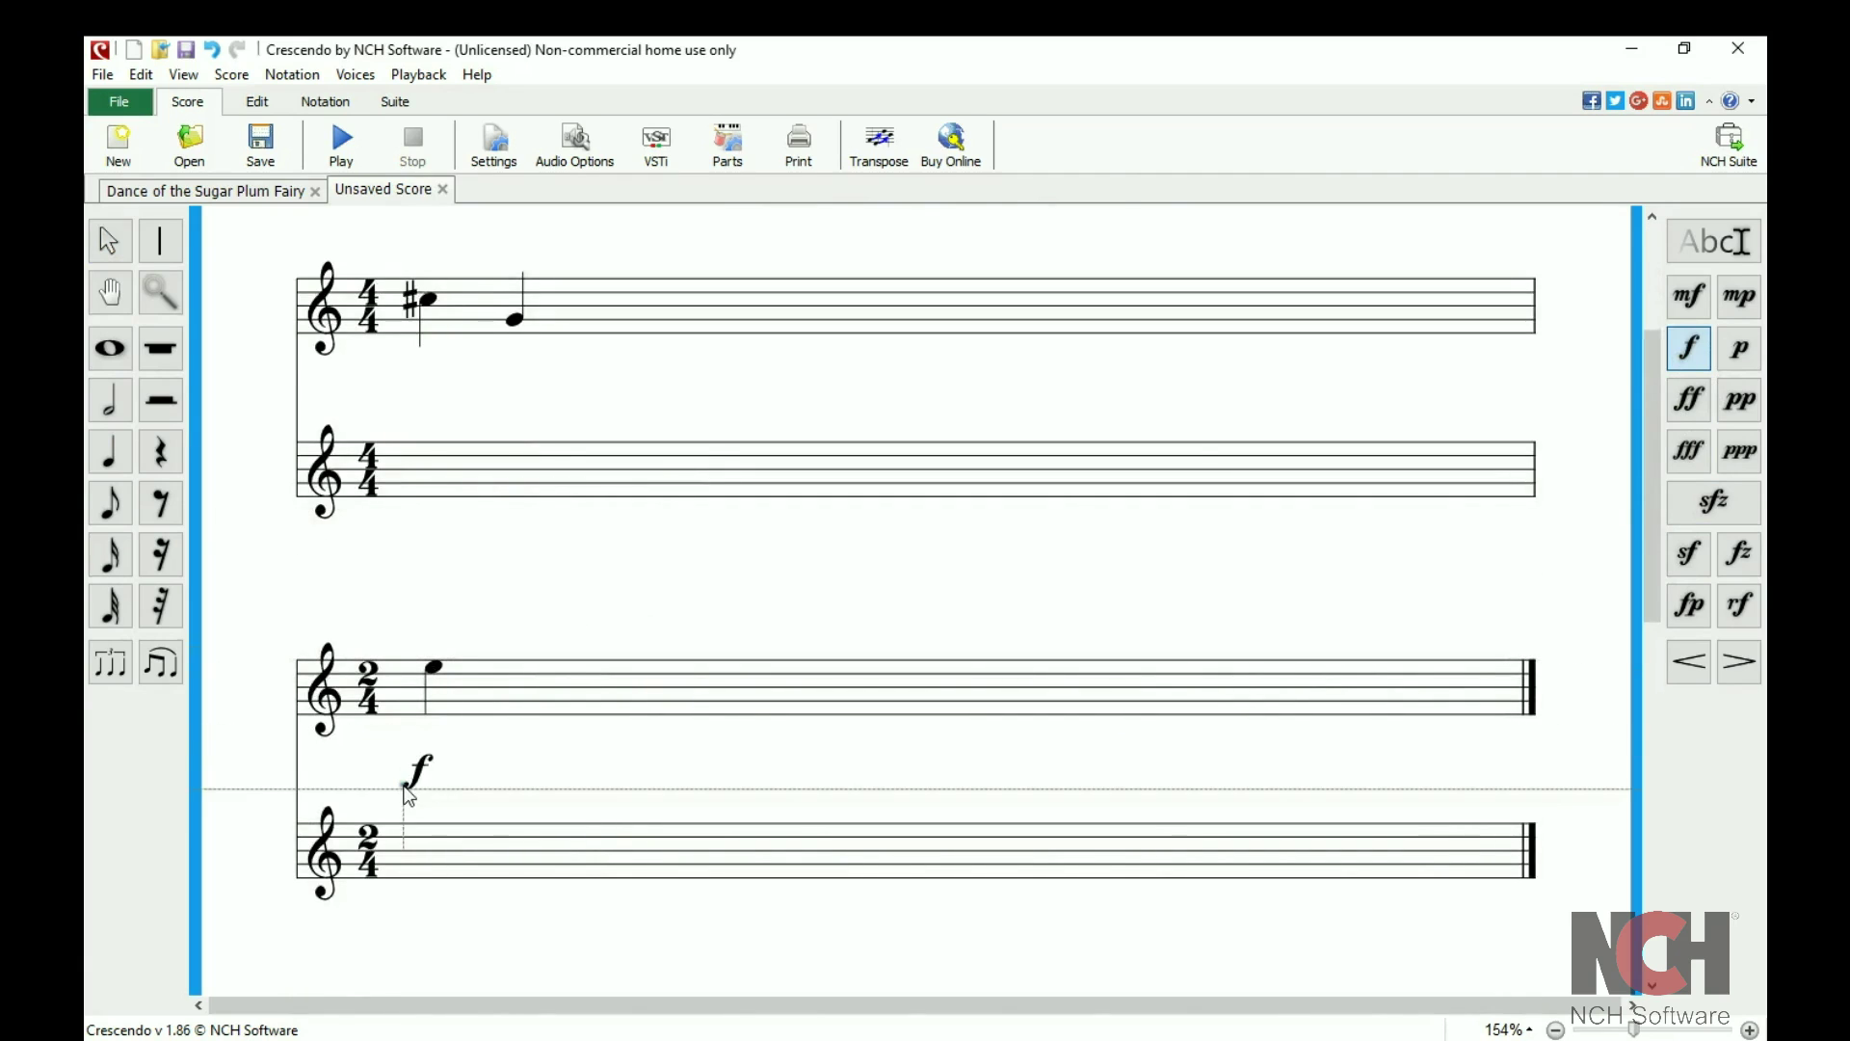
click(429, 807)
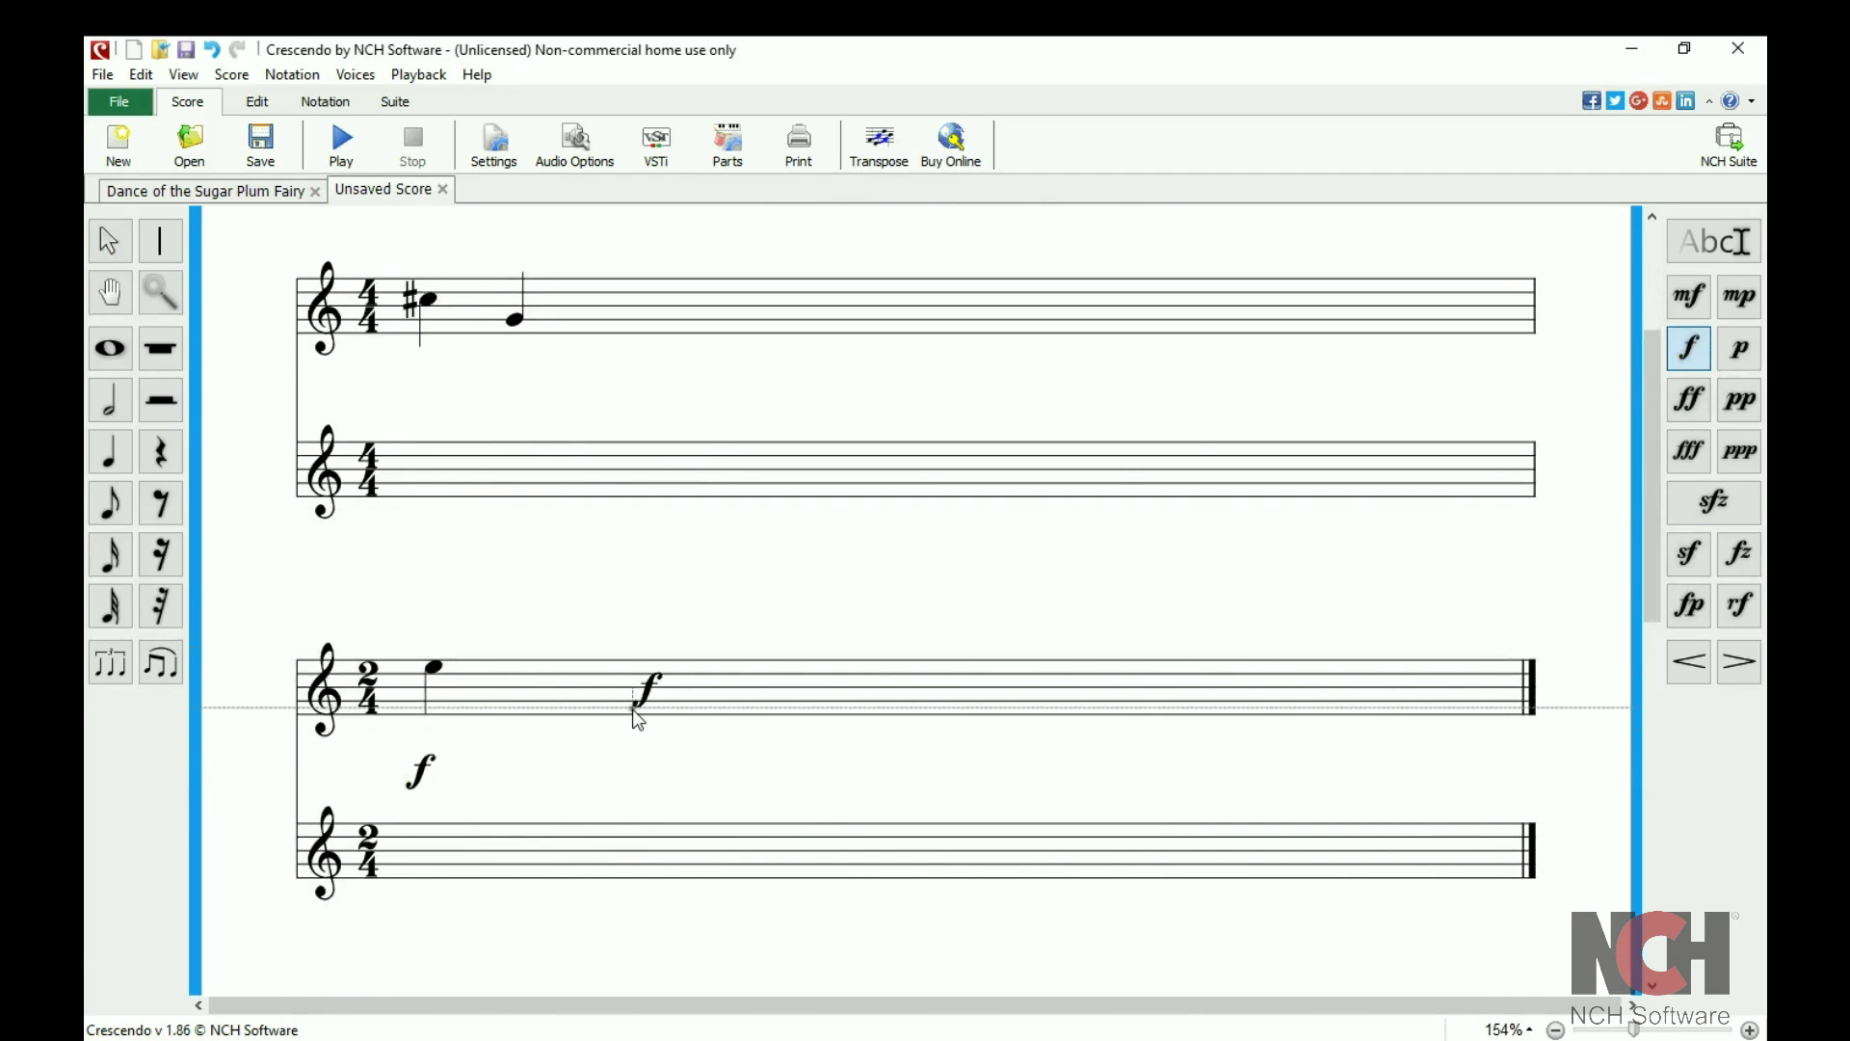
drag(1650, 618, 1651, 515)
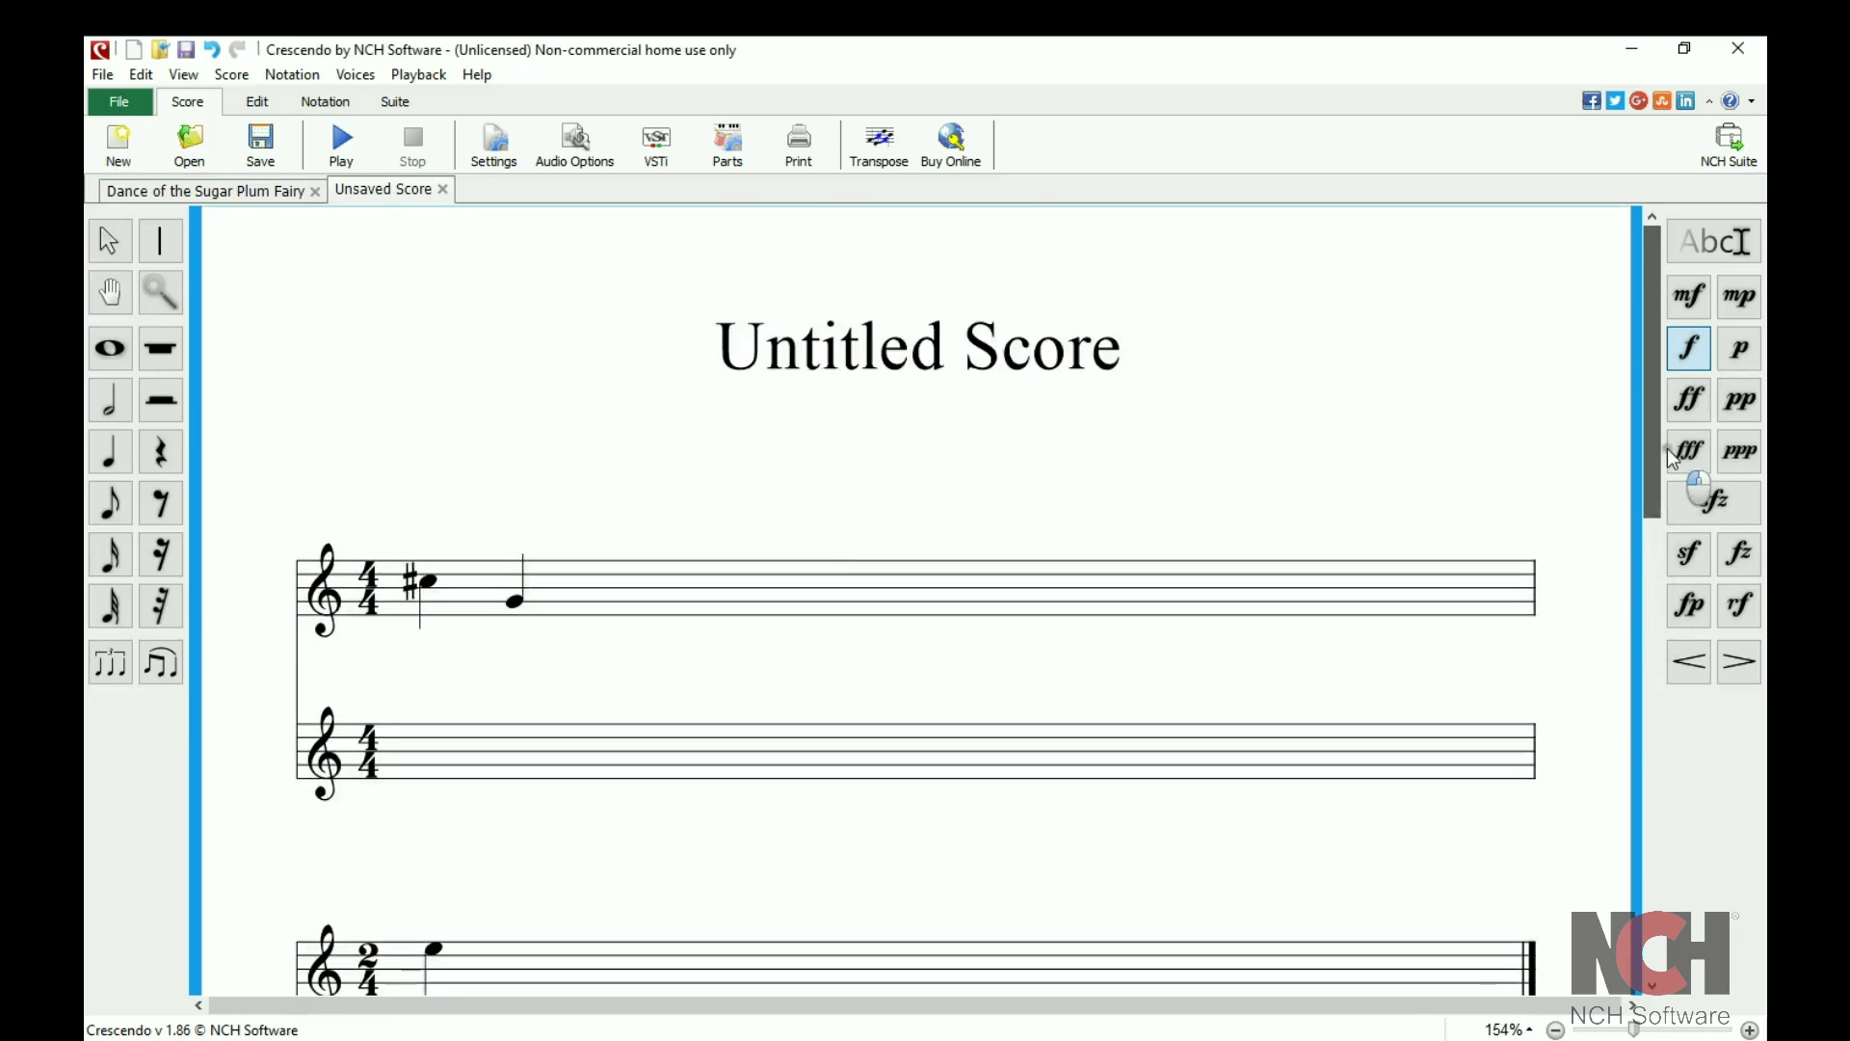
Step: Change the title text to 'My Score' and its font to Tekton Pro Ext
click(887, 356)
right_click(888, 356)
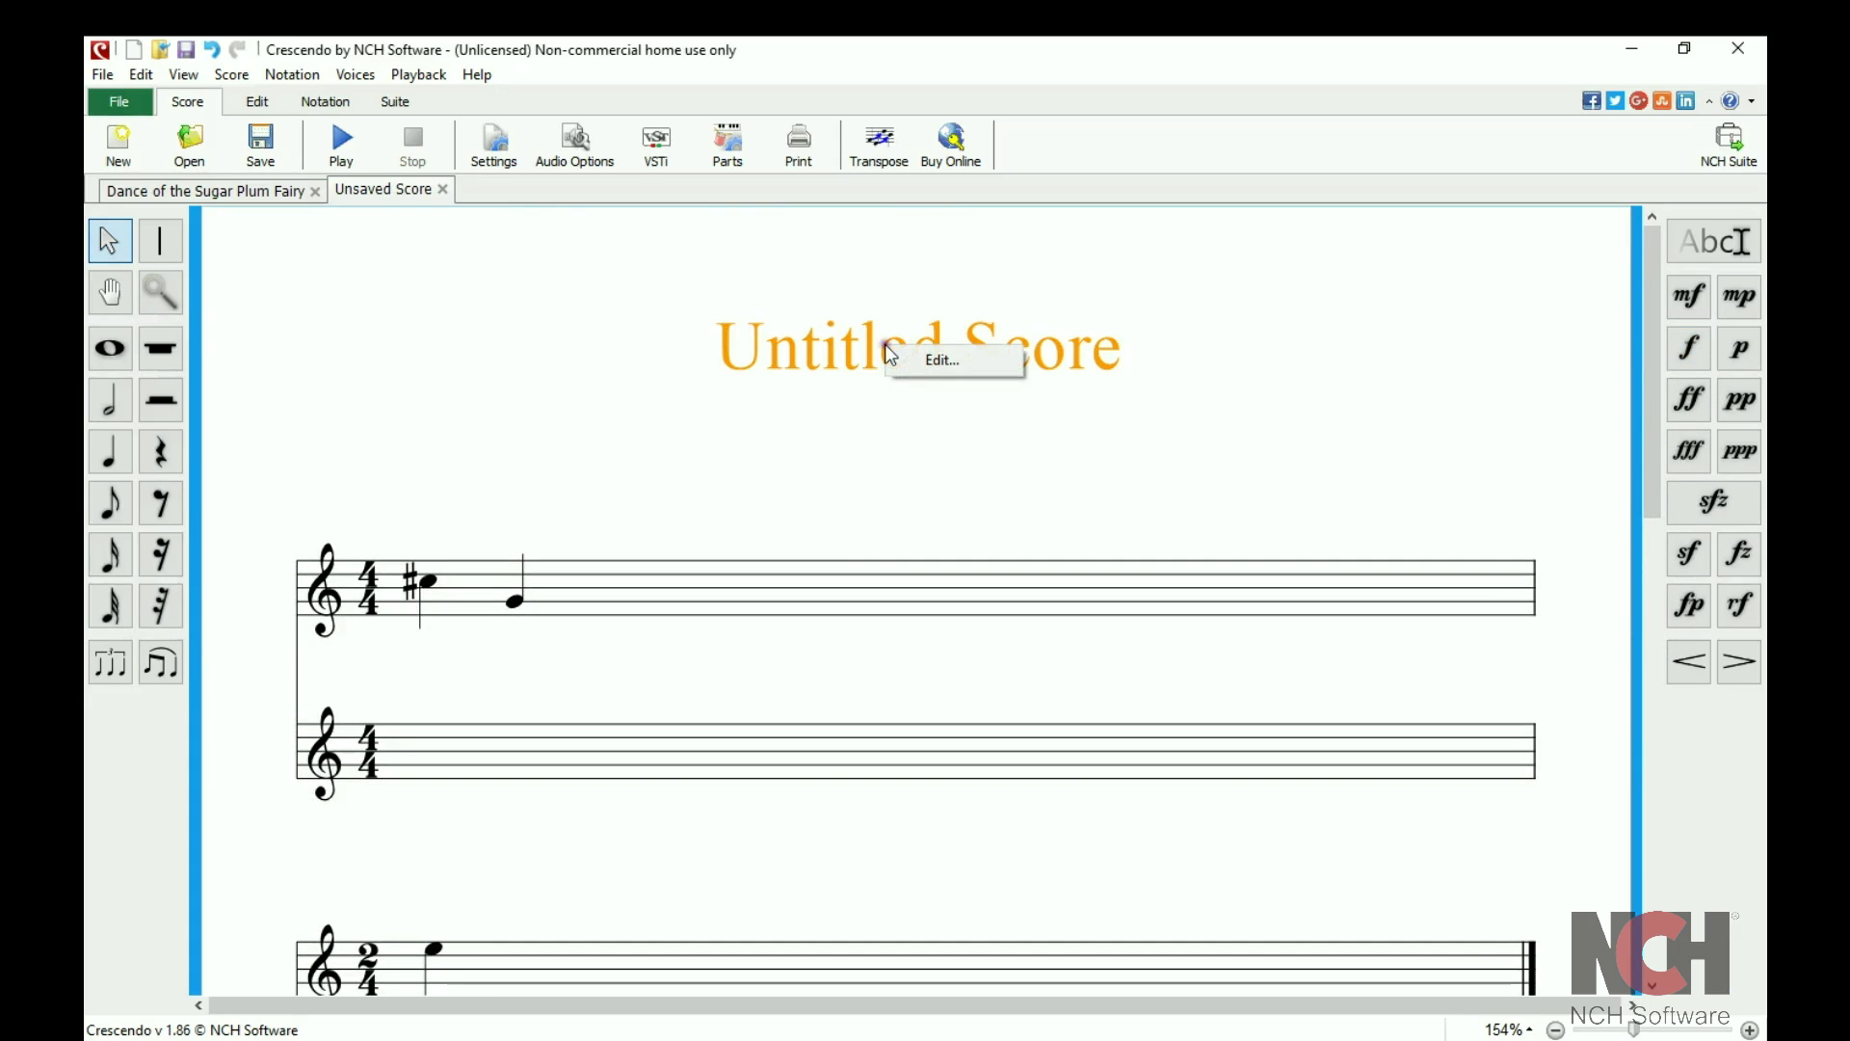
click(941, 372)
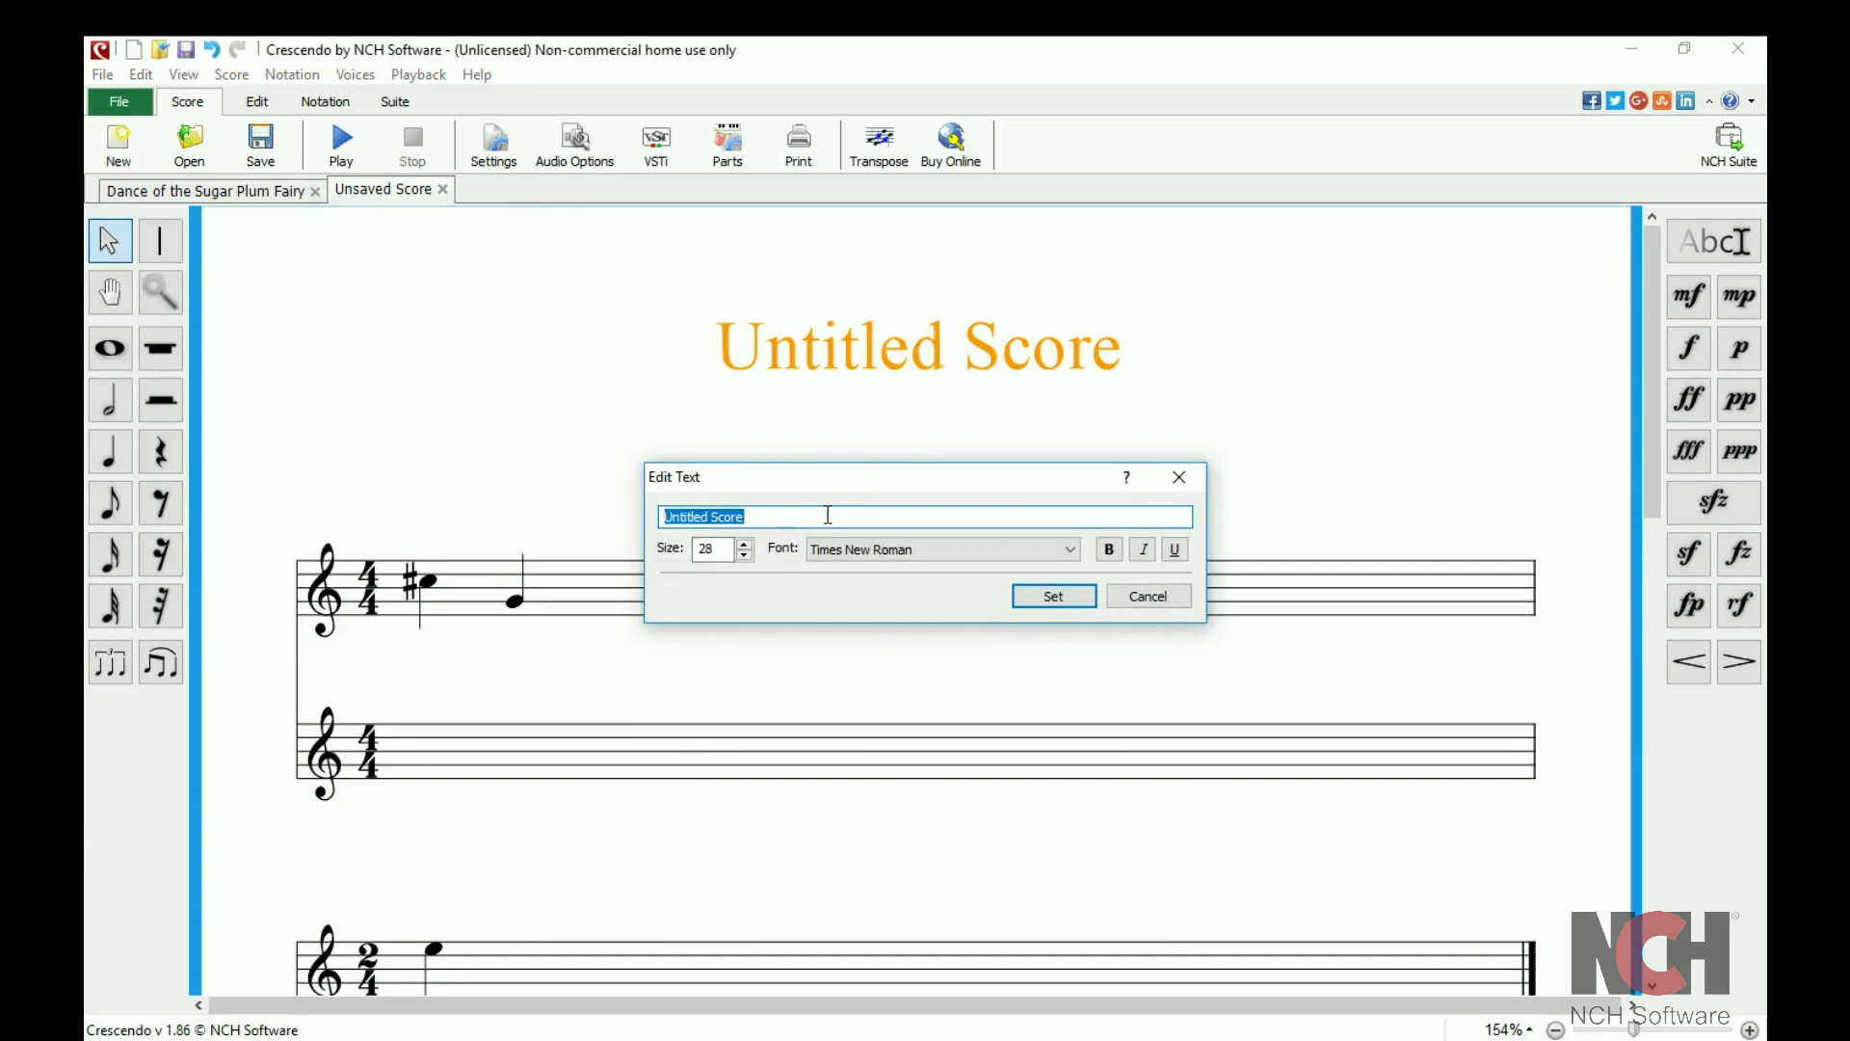
text(My Score)
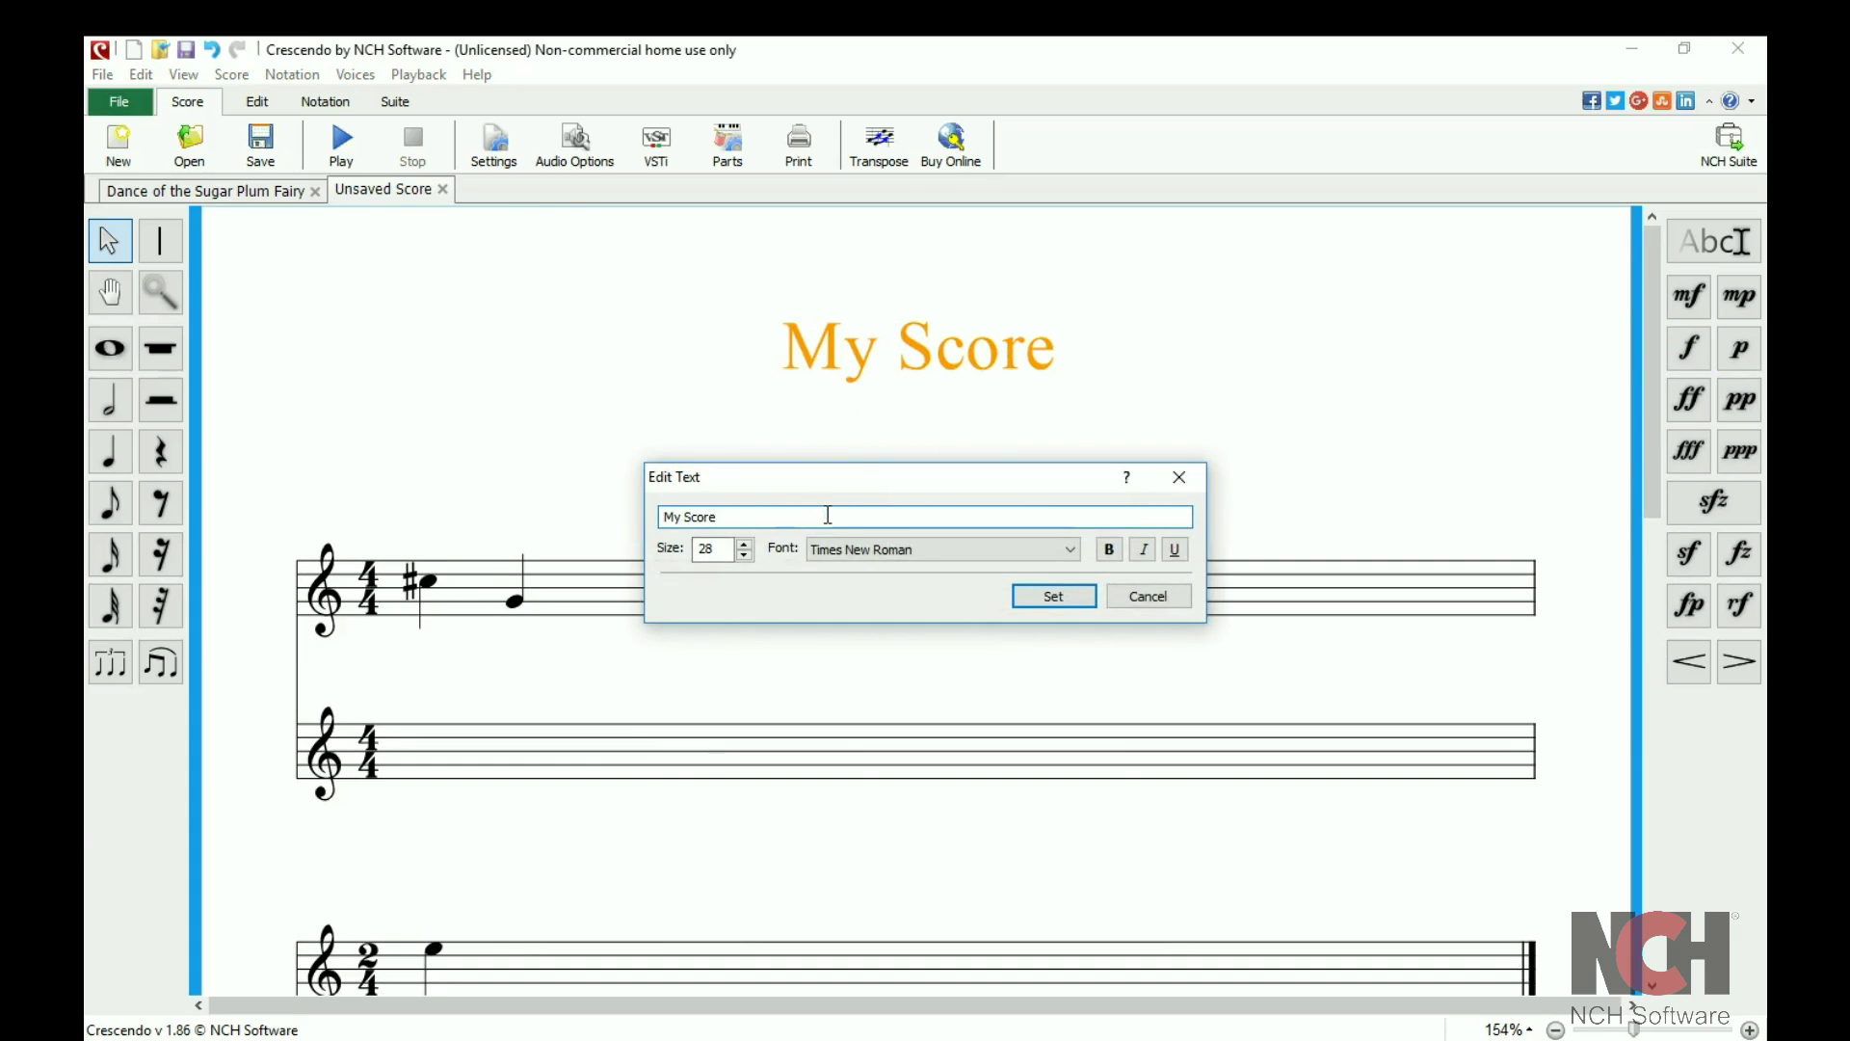
click(883, 552)
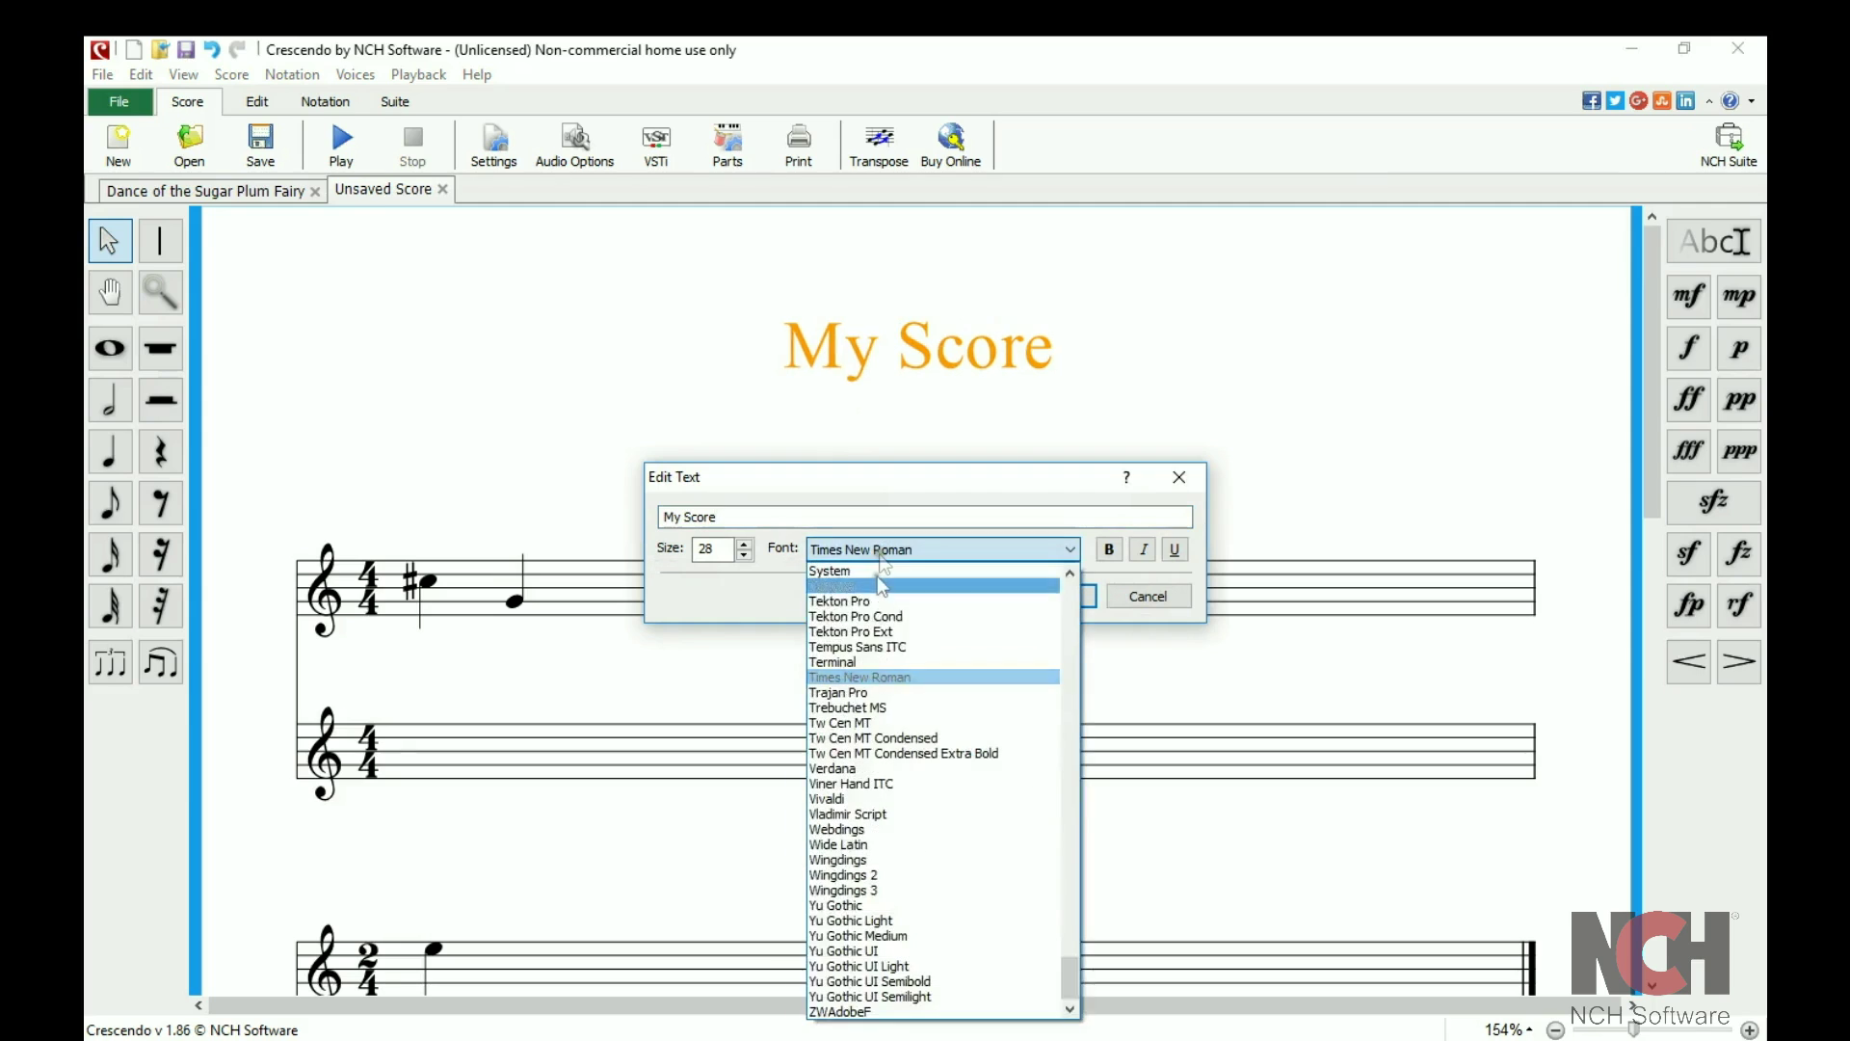
click(870, 631)
click(1052, 596)
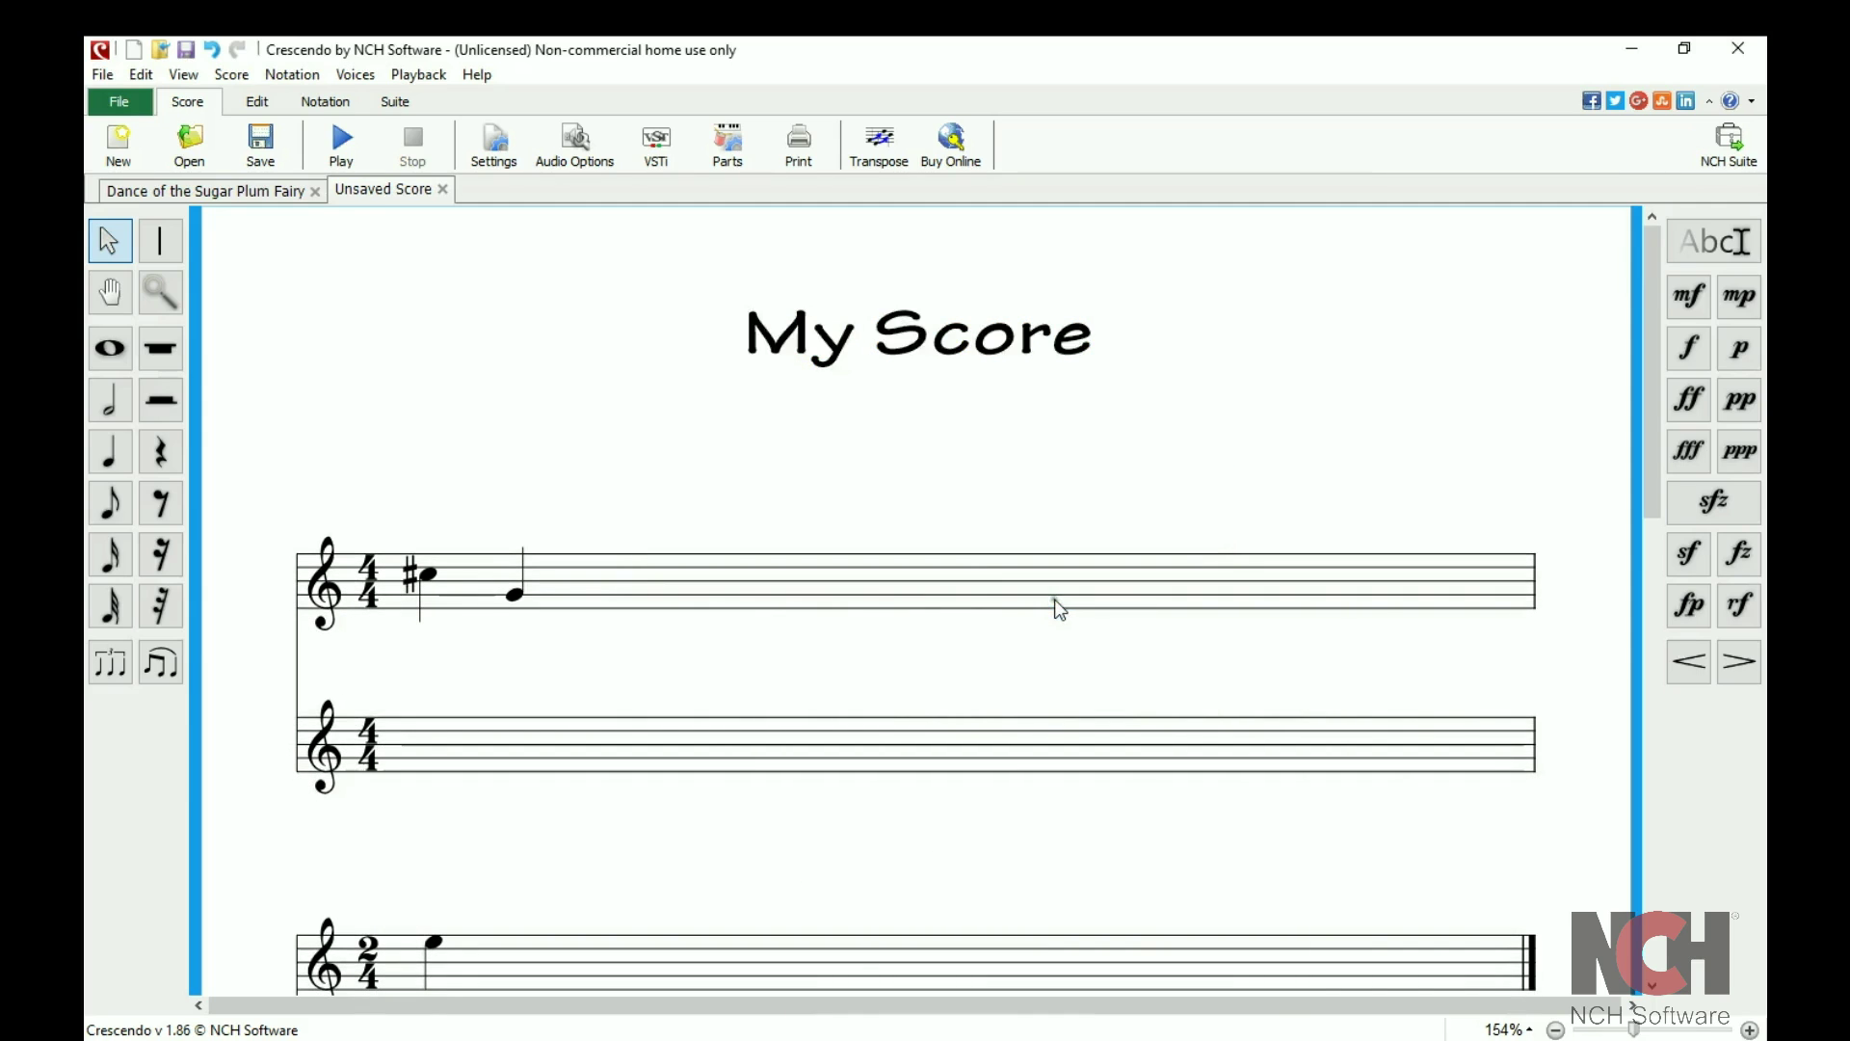
Step: Start playback of the Sugar Plum Fairy score and open the help dropdown
click(341, 152)
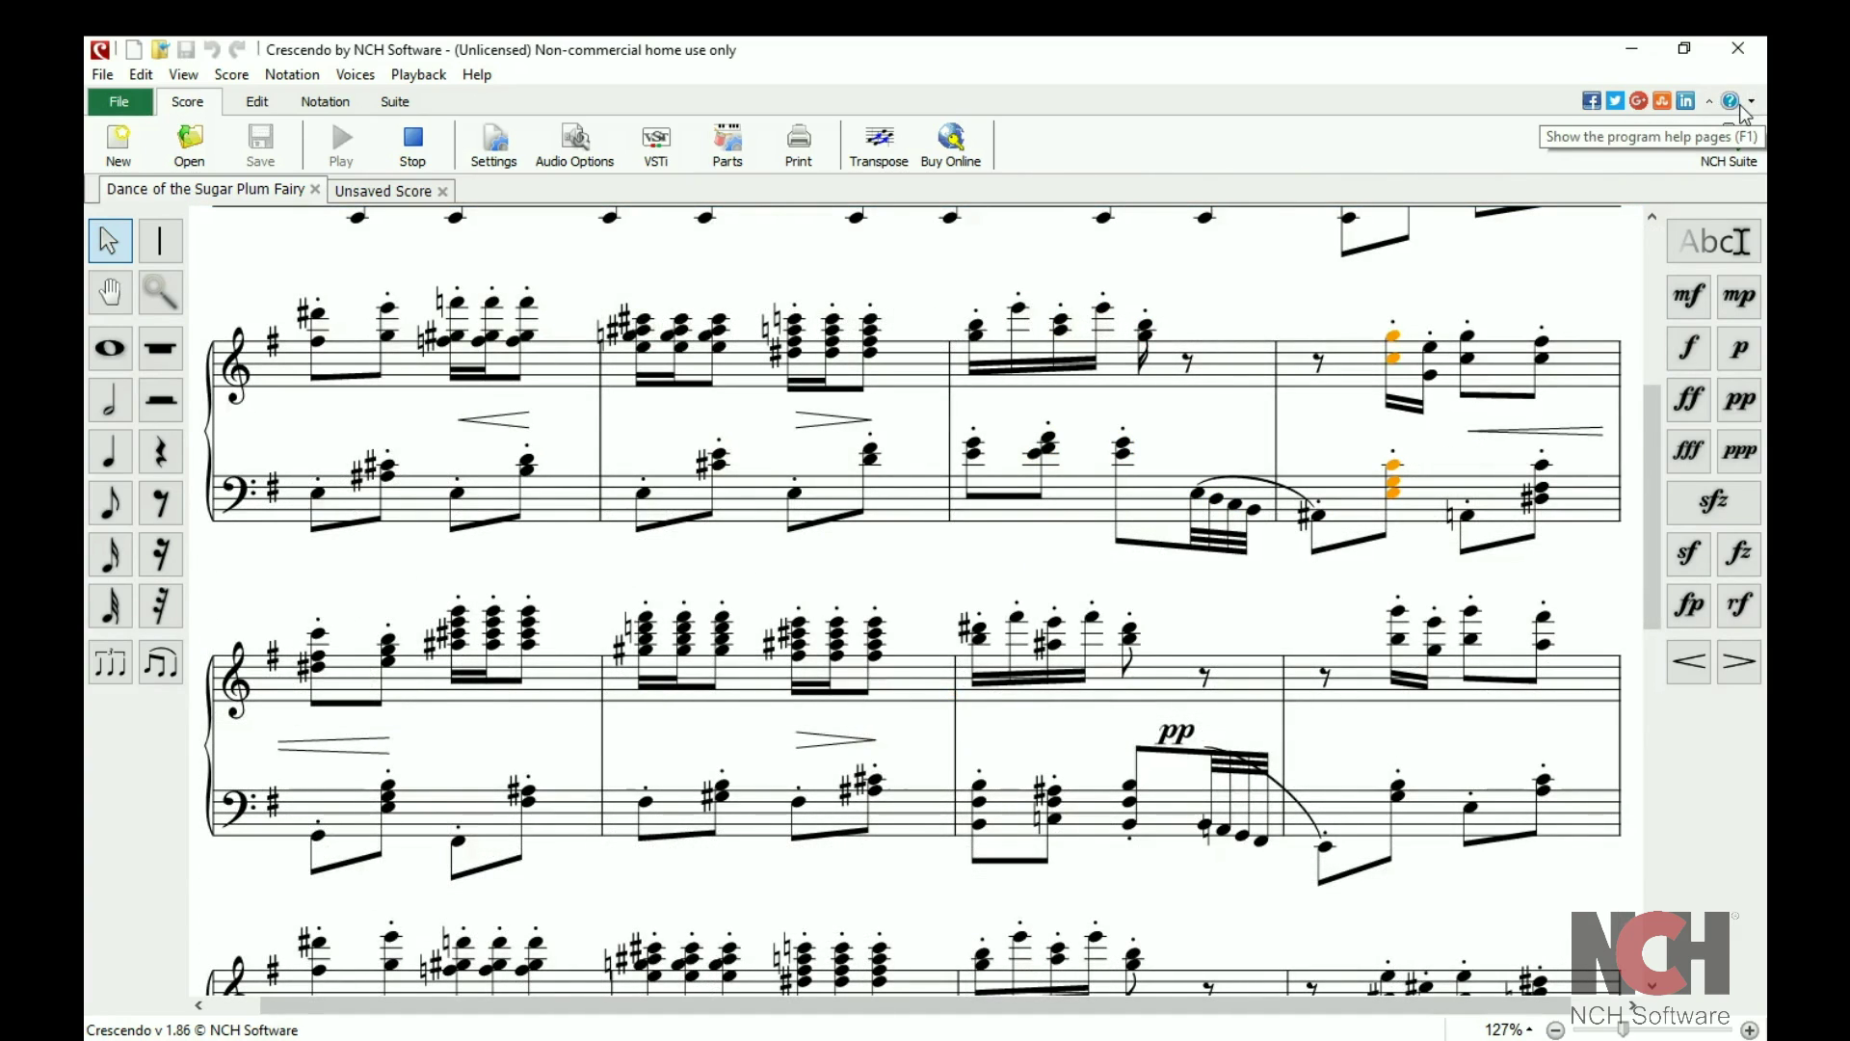
click(1751, 103)
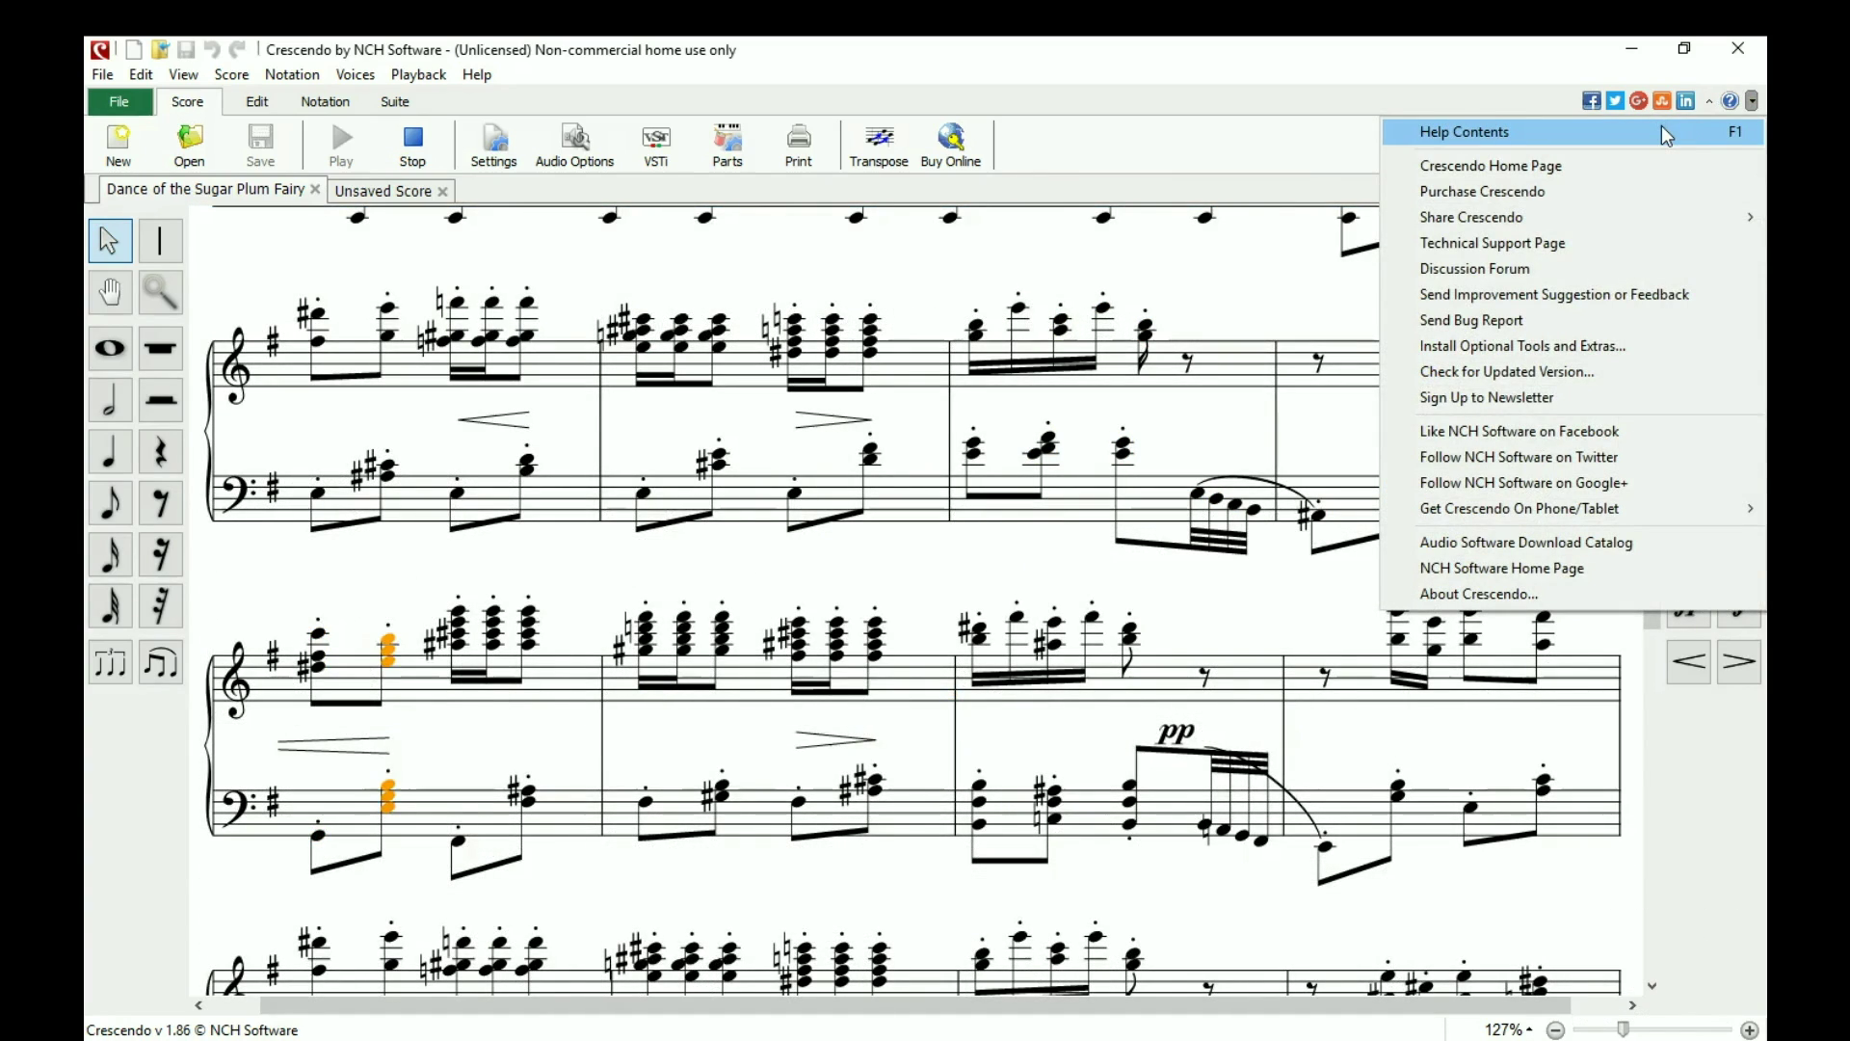